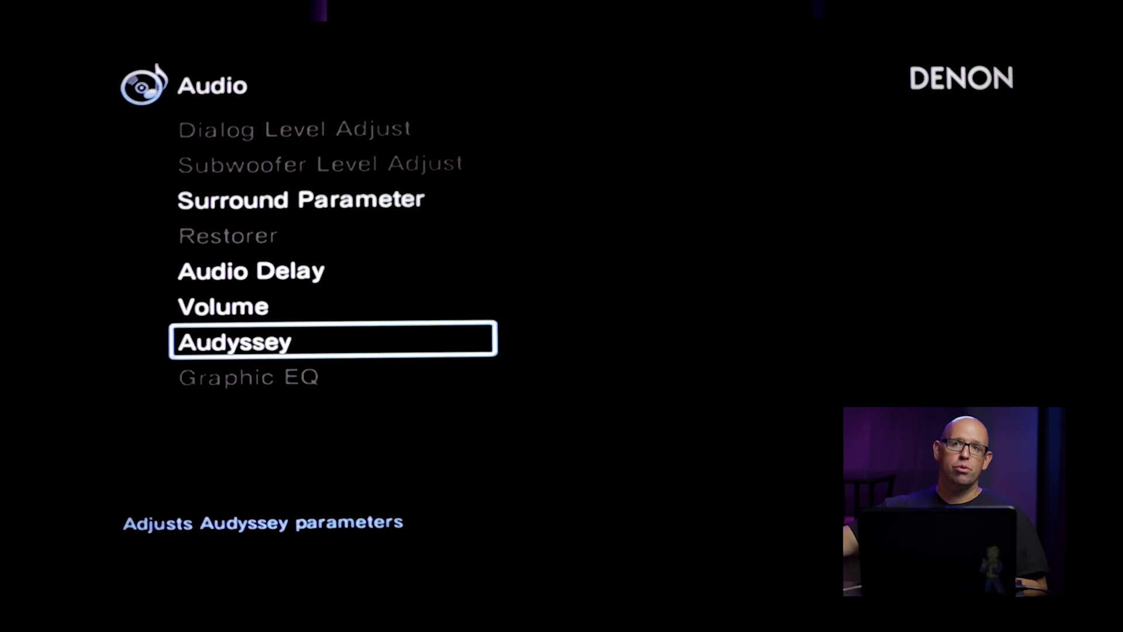
# Step: Turn Audyssey MultEQ XT off in the Denon AVR setup menu
pyautogui.press('Return')
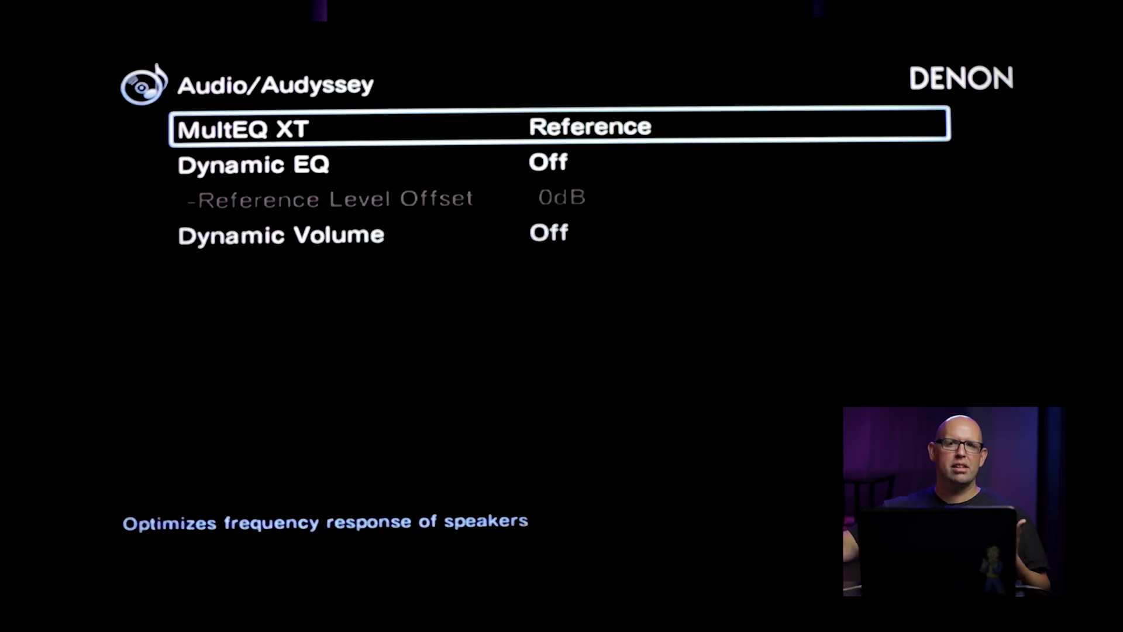
pyautogui.press('Return')
pyautogui.press('Left')
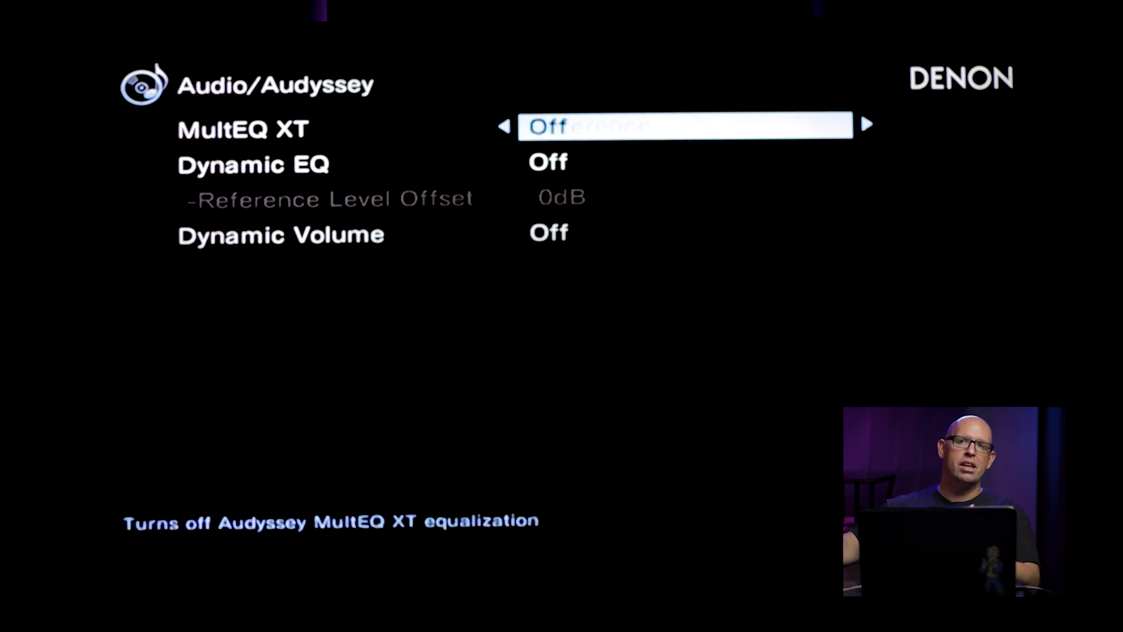
pyautogui.press('Return')
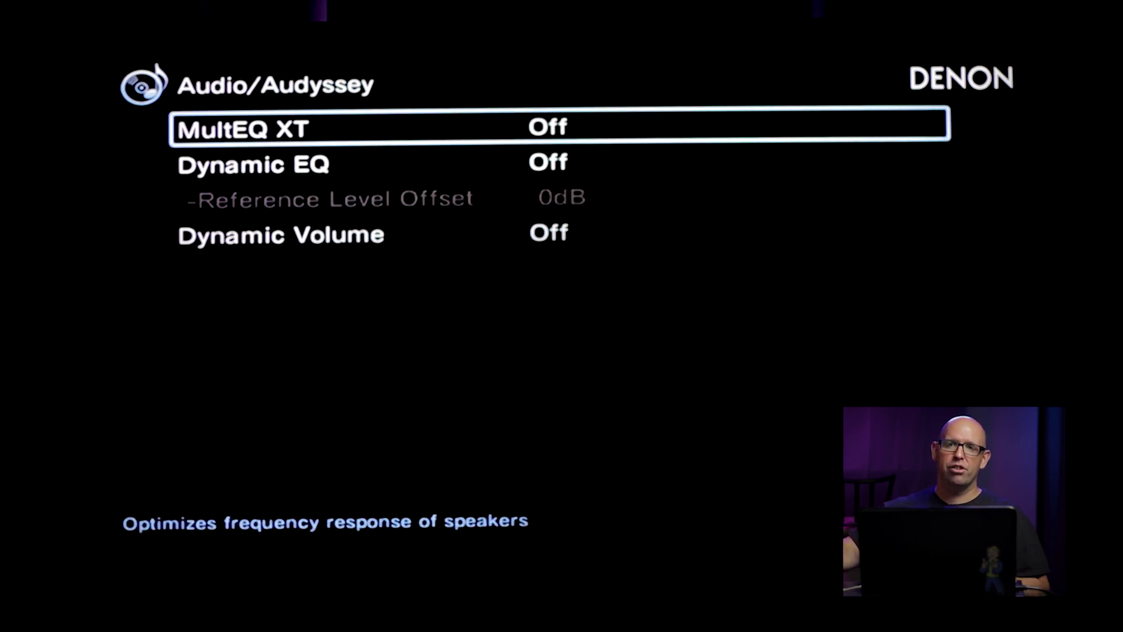
pyautogui.press('Escape')
pyautogui.press('Escape')
# Step: Set the crossover for all speakers to 250 Hz under Speakers > Manual Setup
pyautogui.press('Down')
pyautogui.press('Down')
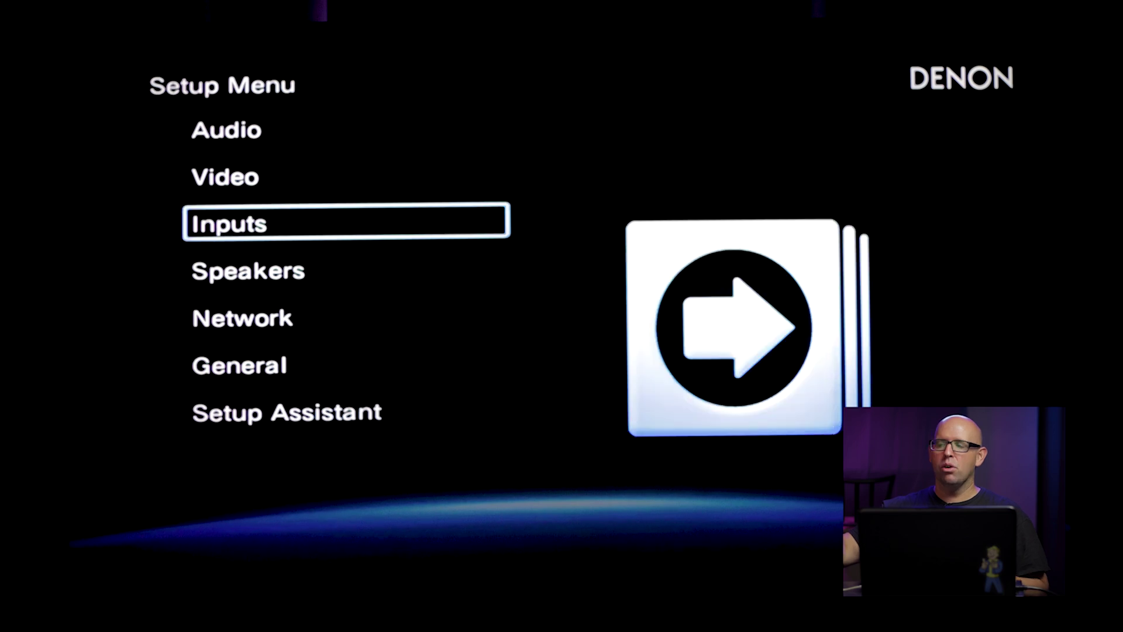
pyautogui.press('Down')
pyautogui.press('Return')
pyautogui.press('Down')
pyautogui.press('Return')
pyautogui.press('Down')
pyautogui.press('Down')
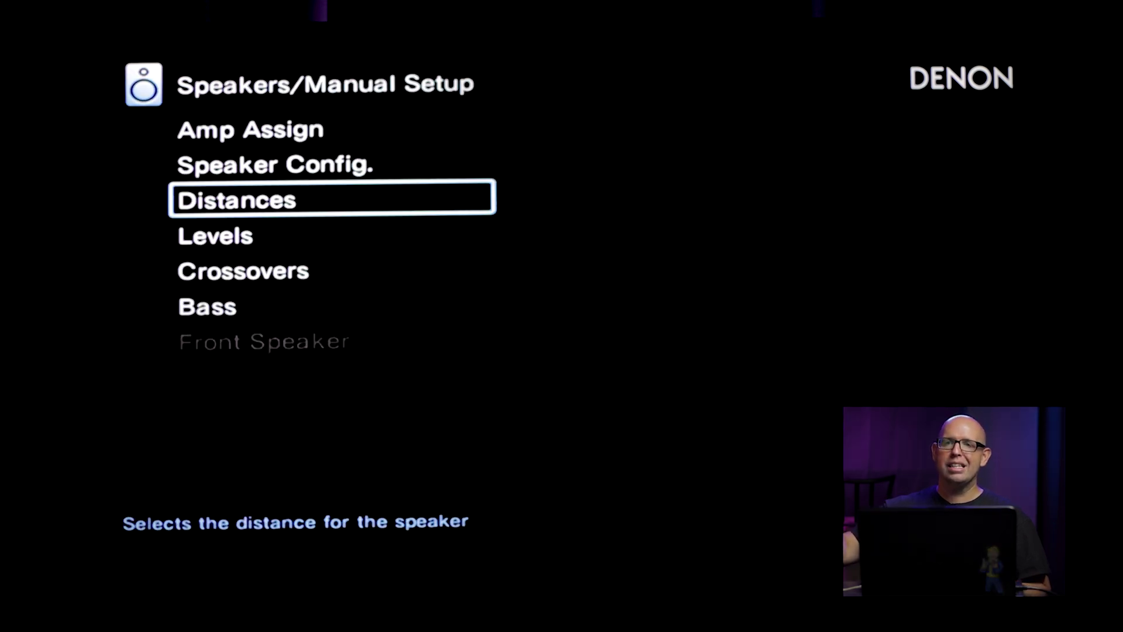
pyautogui.press('Down')
pyautogui.press('Down')
pyautogui.press('Return')
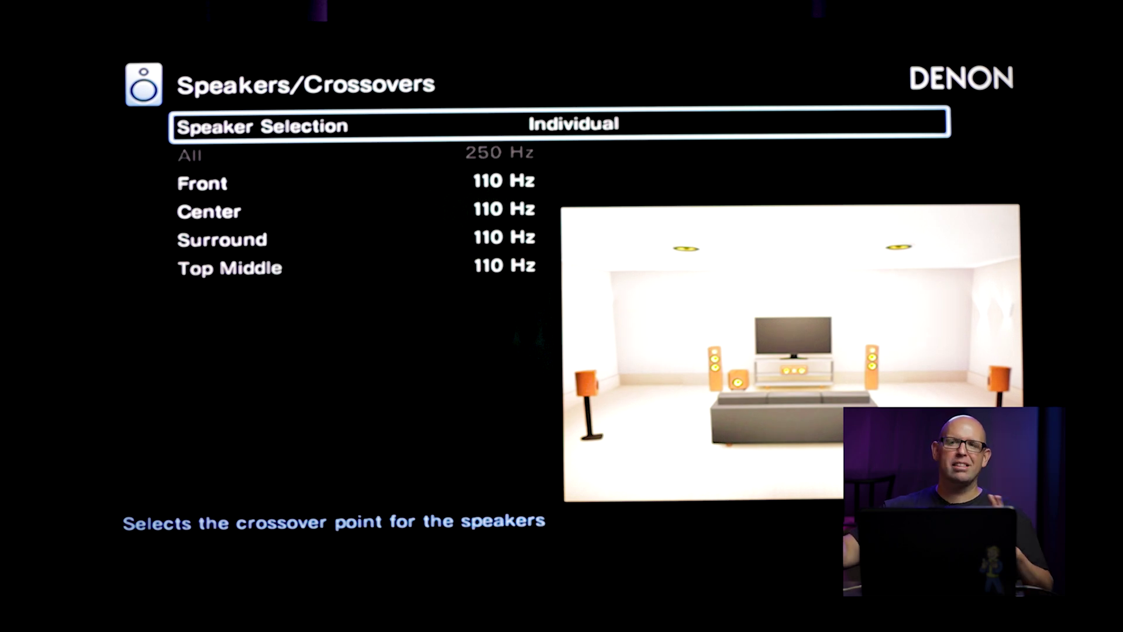
pyautogui.press('Return')
pyautogui.press('Left')
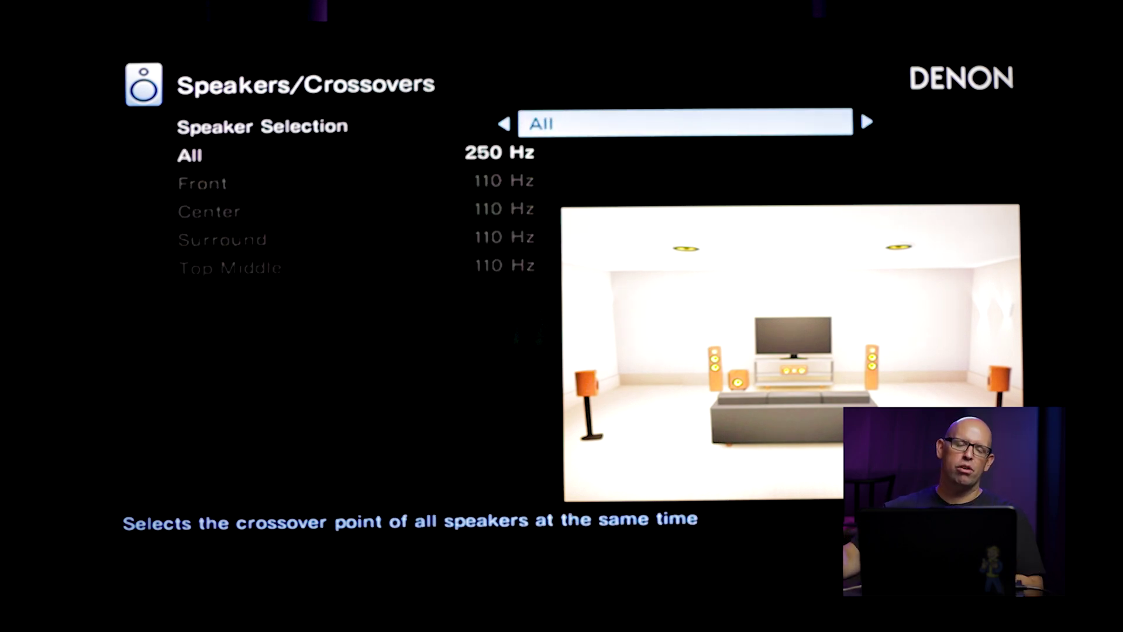
pyautogui.press('Down')
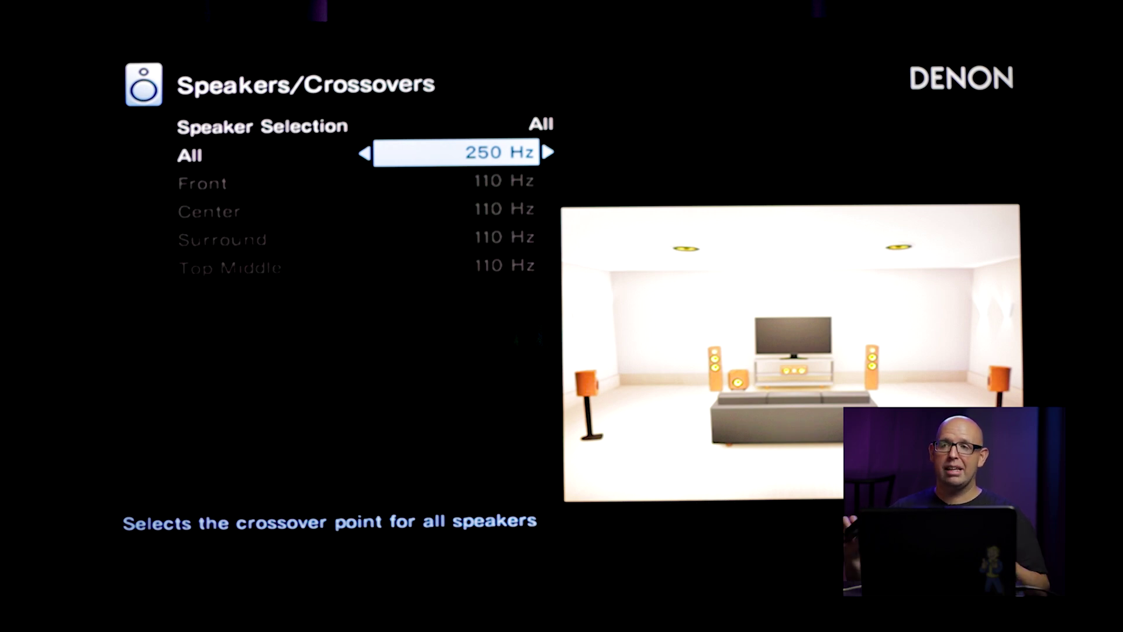
pyautogui.press('Return')
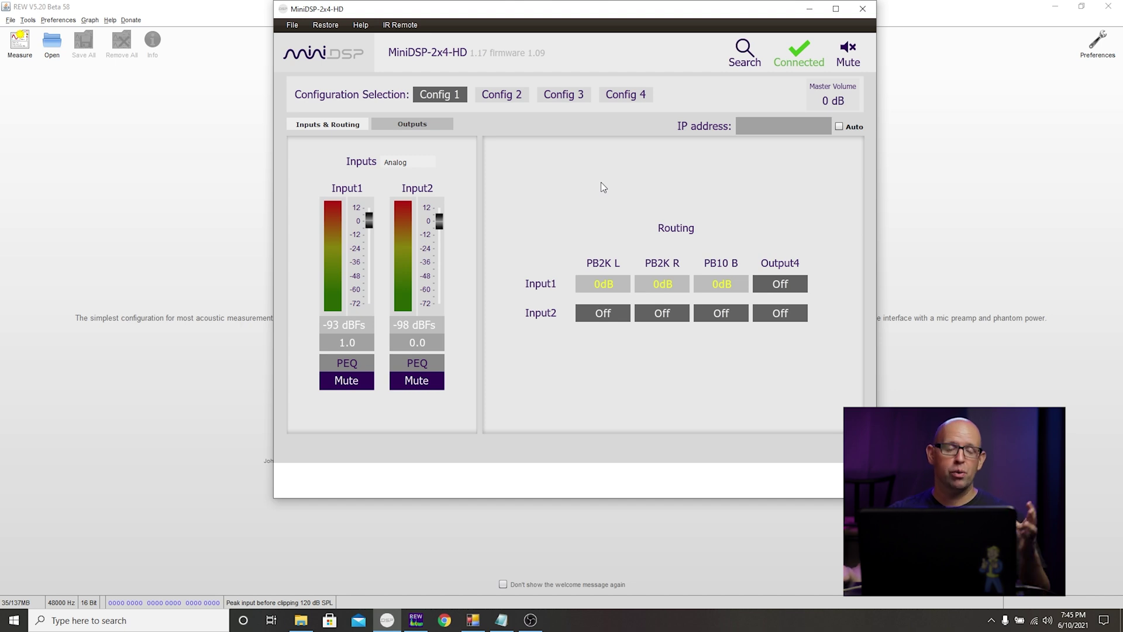
# Step: Review Input1's PEQ bands EQ1–EQ3, then look over the output channel strips
pyautogui.click(348, 369)
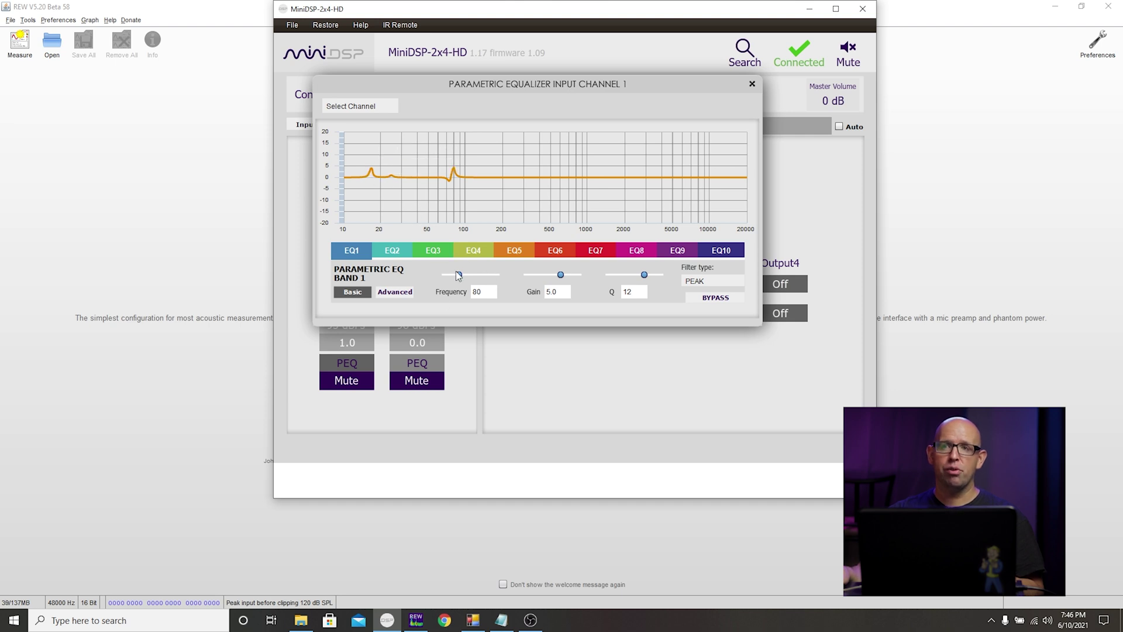
pyautogui.click(396, 251)
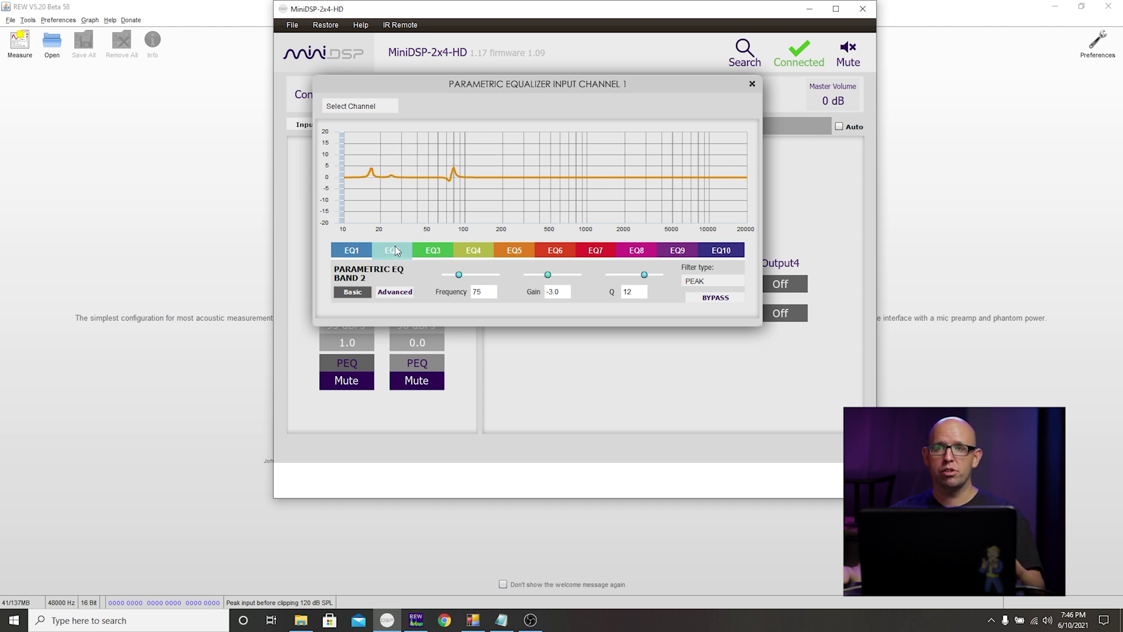
pyautogui.click(434, 252)
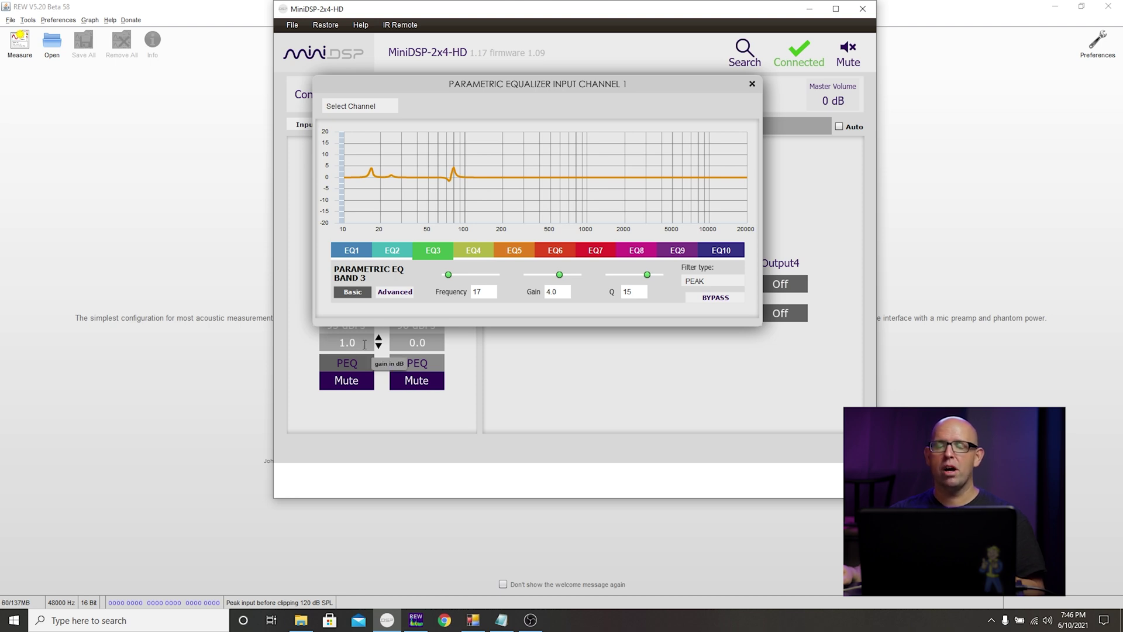
pyautogui.click(752, 85)
pyautogui.click(448, 122)
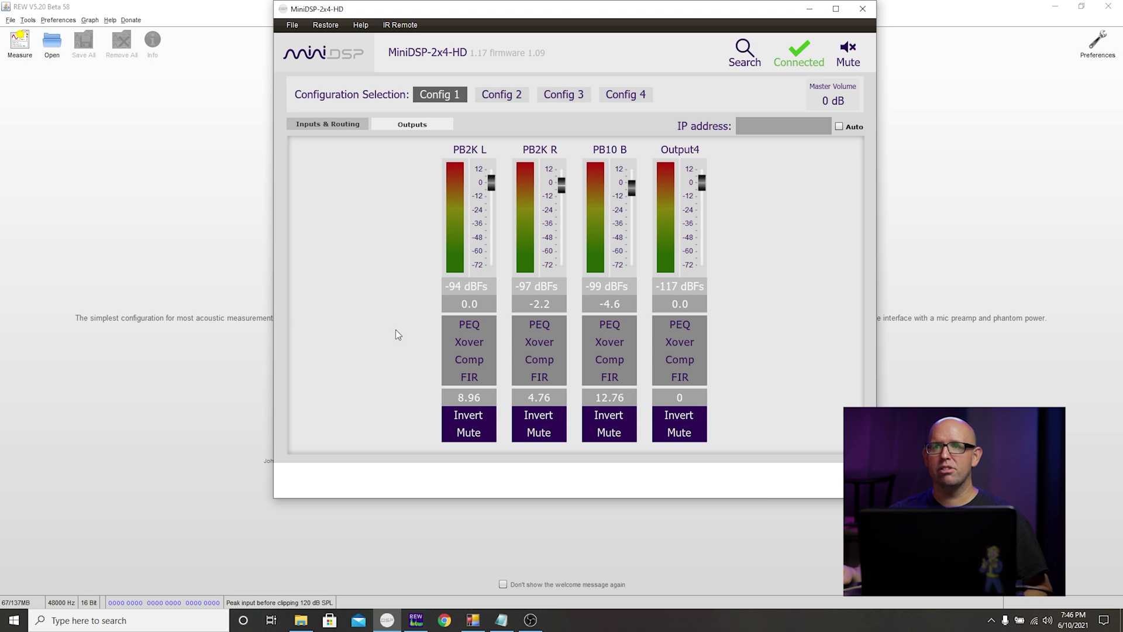
pyautogui.click(361, 124)
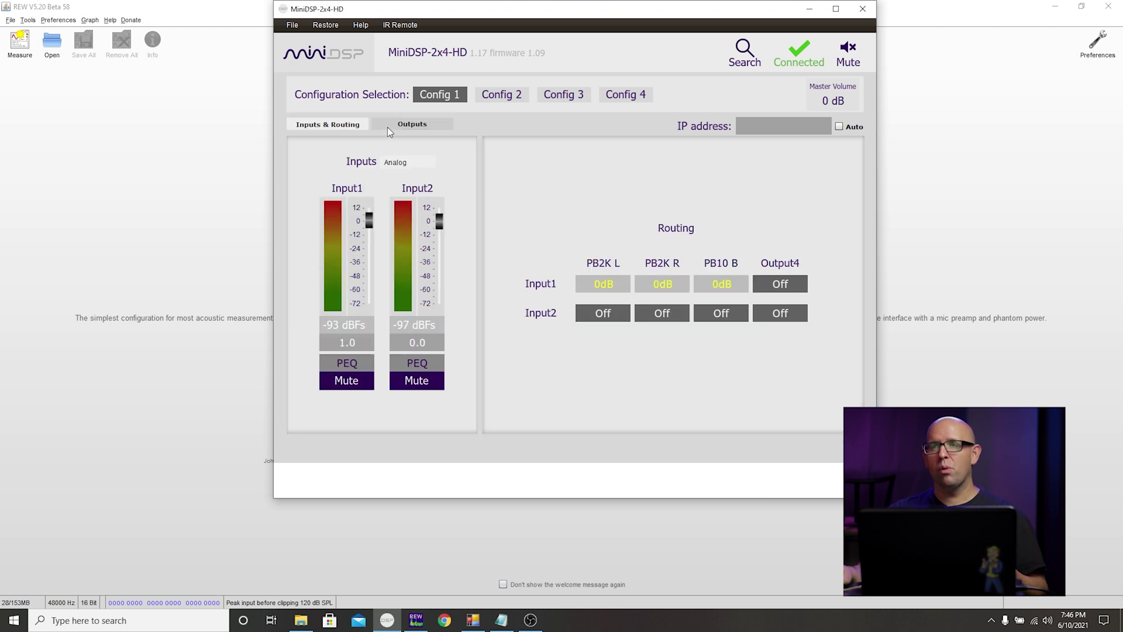
# Step: Save the current configuration as MAIN CONFIG BACKUP.xml
pyautogui.click(292, 25)
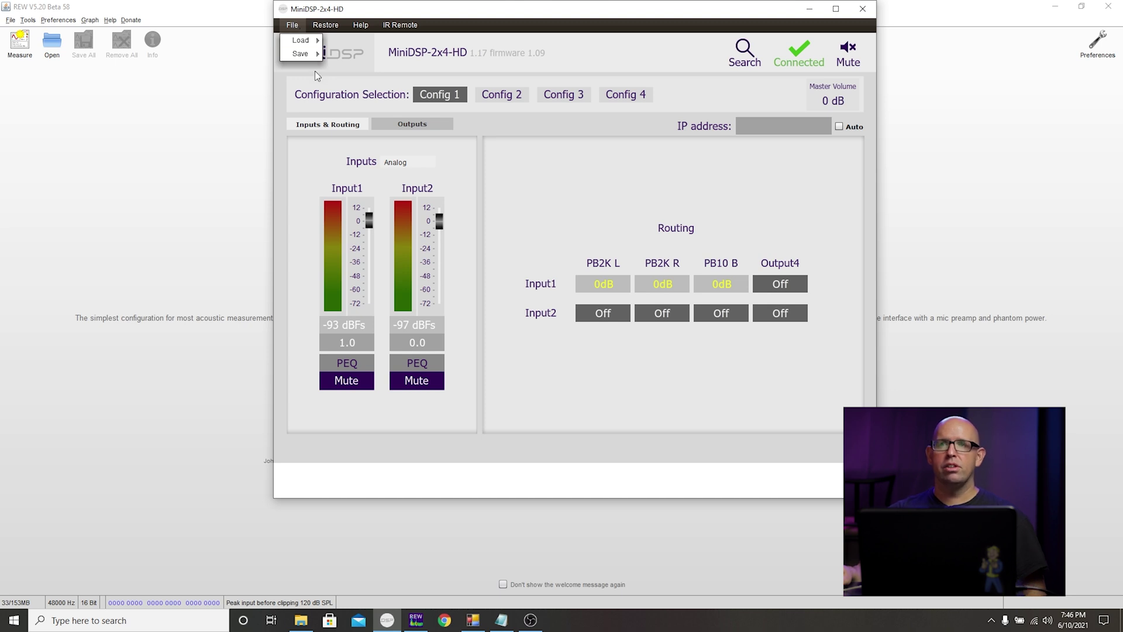
pyautogui.click(339, 53)
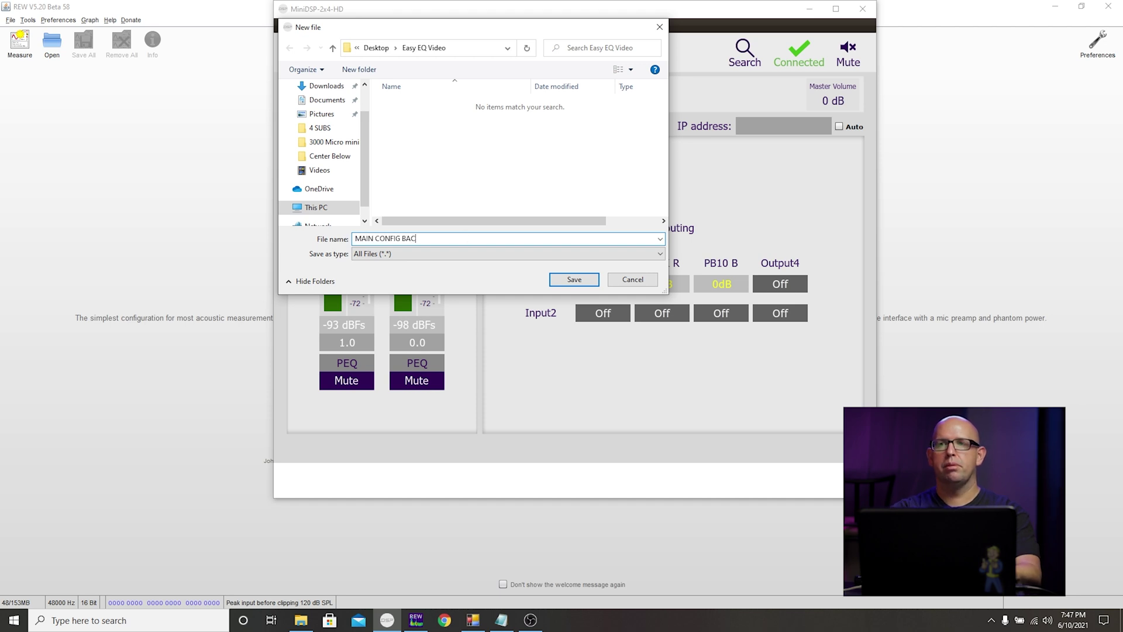
pyautogui.write('K')
pyautogui.press('Return')
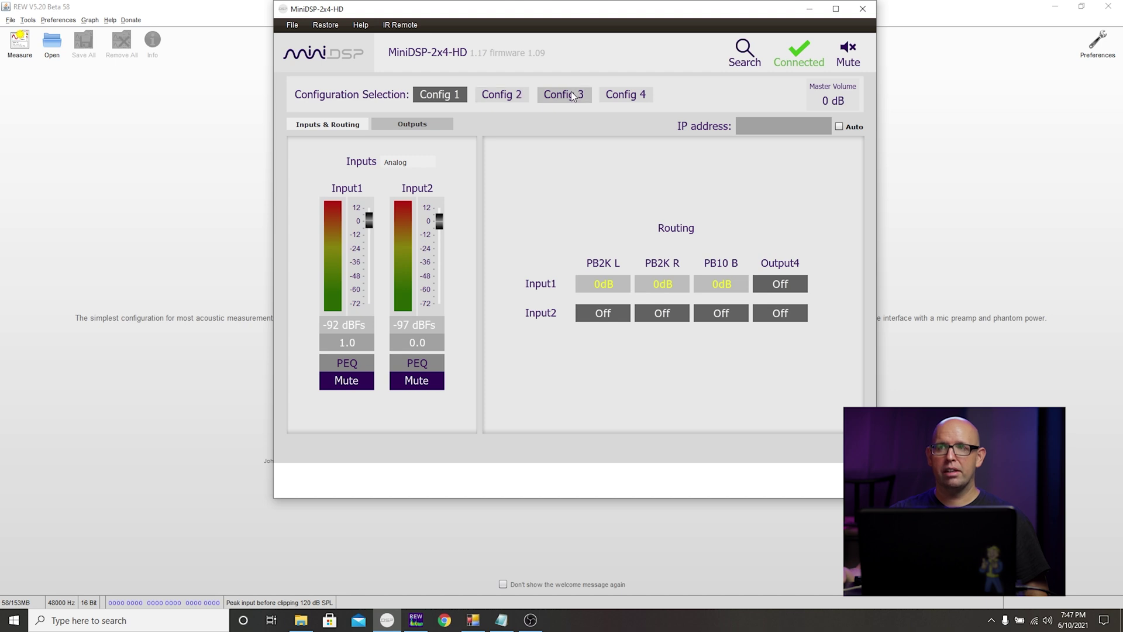
# Step: Load MAIN CONFIG BACKUP.xml into Config 4 and sync it to the board
pyautogui.click(623, 103)
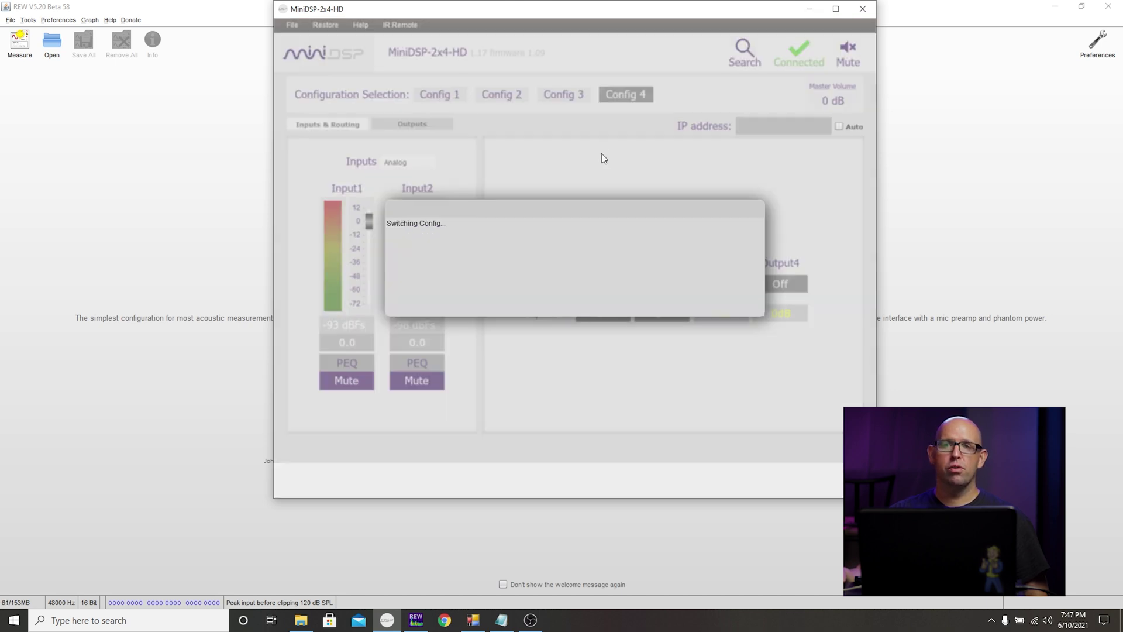
pyautogui.click(292, 25)
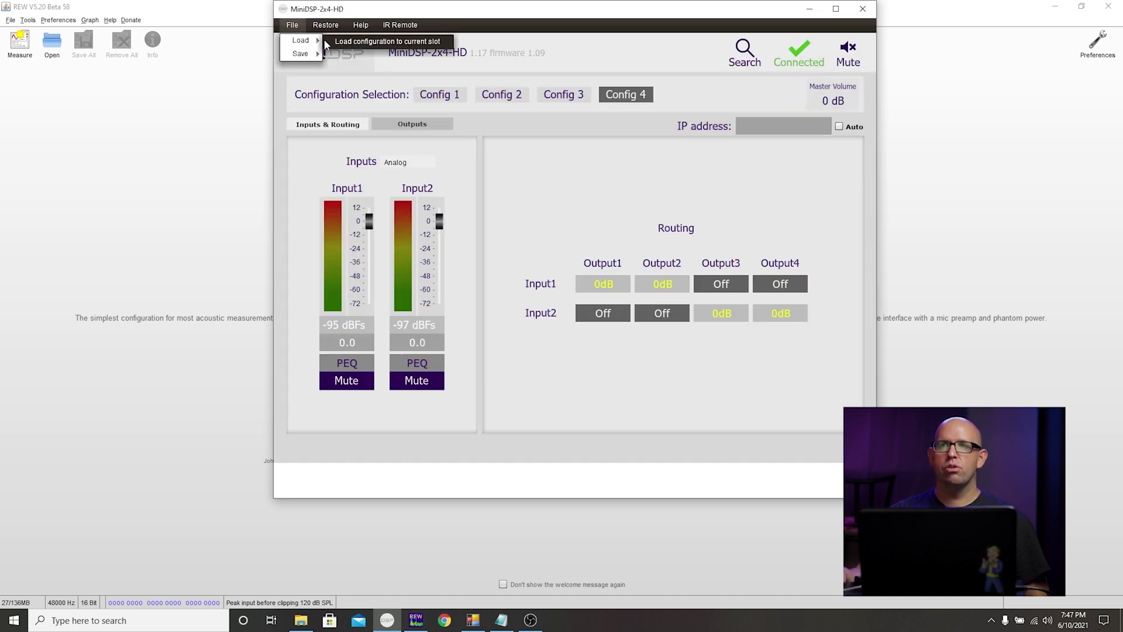
pyautogui.click(331, 42)
pyautogui.click(431, 105)
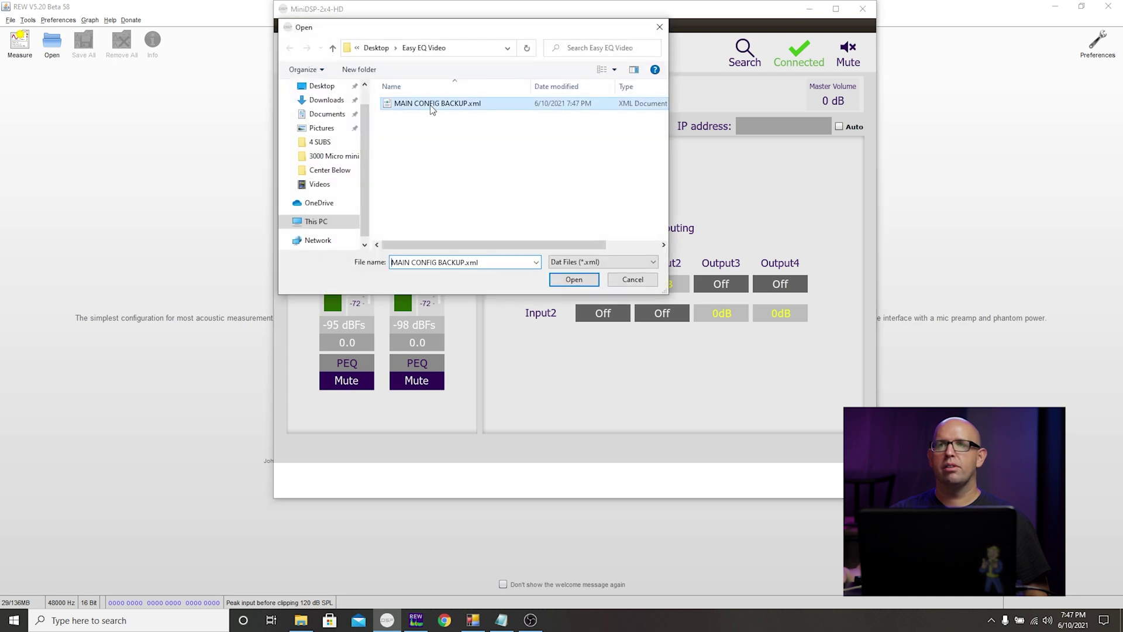
pyautogui.click(578, 280)
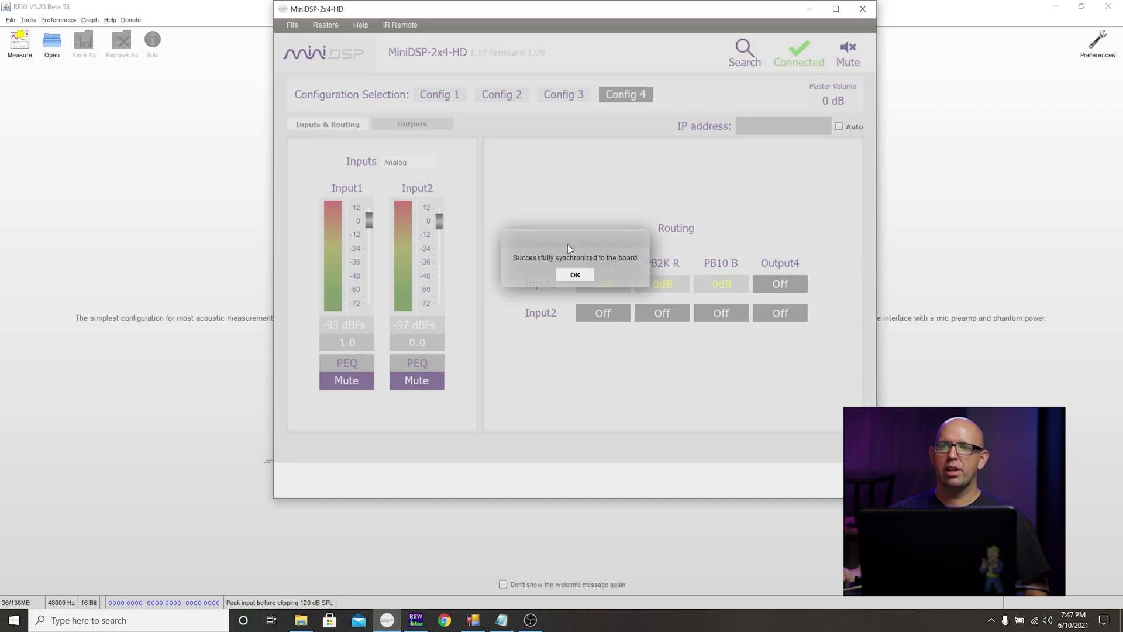
pyautogui.click(573, 278)
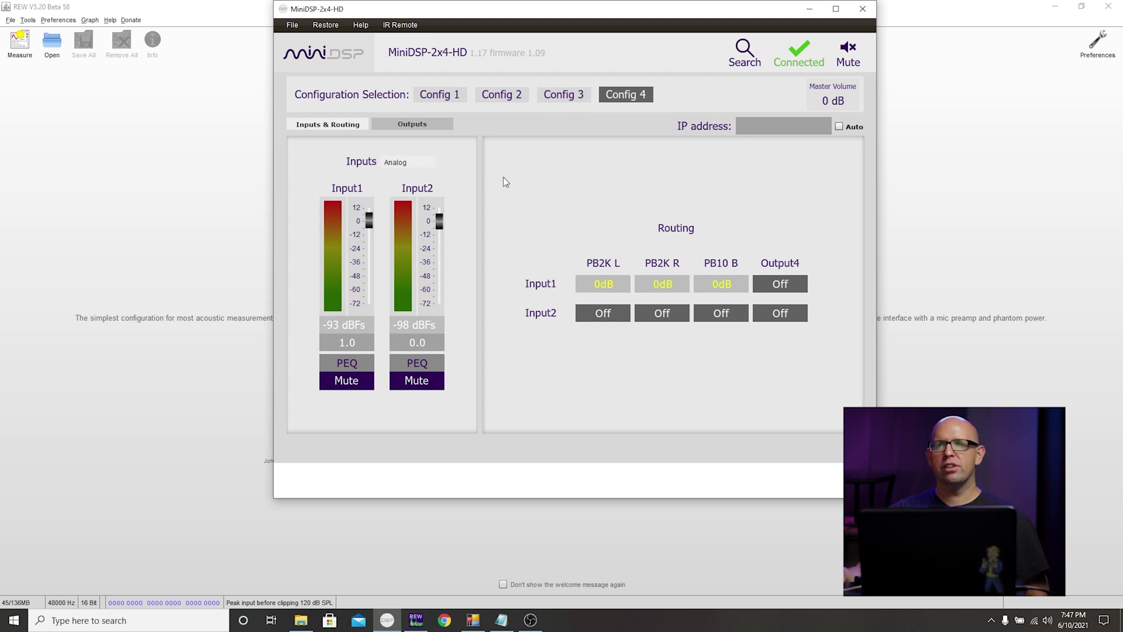
# Step: Open Input1's PEQ, bypass and re-enable the 80 Hz band, and check bands 2–4
pyautogui.moveTo(357, 340)
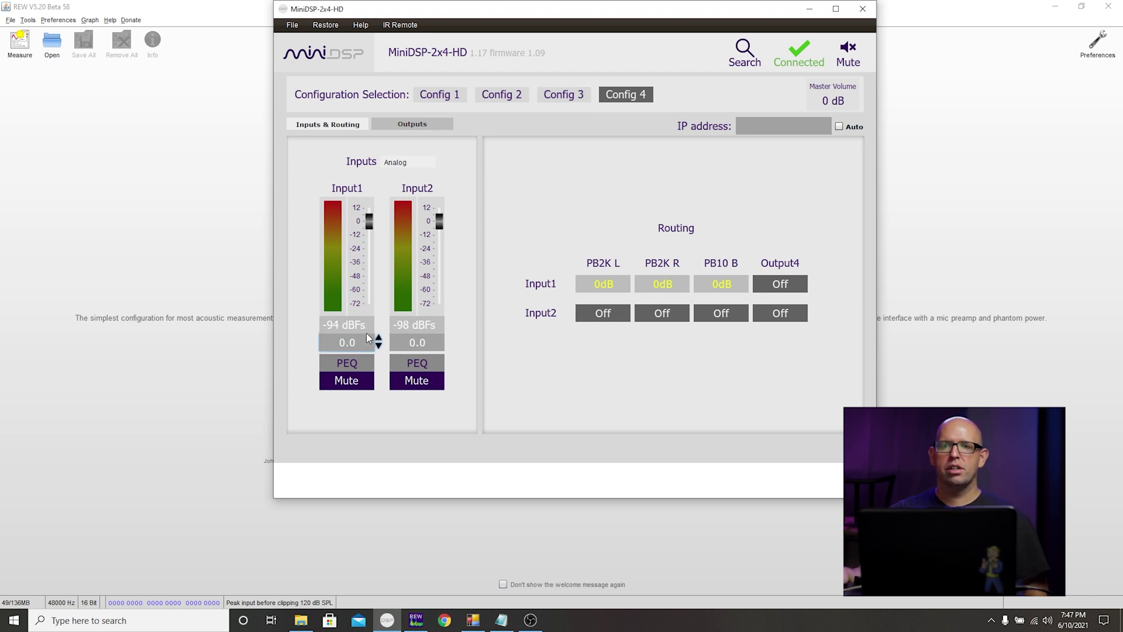
pyautogui.click(354, 367)
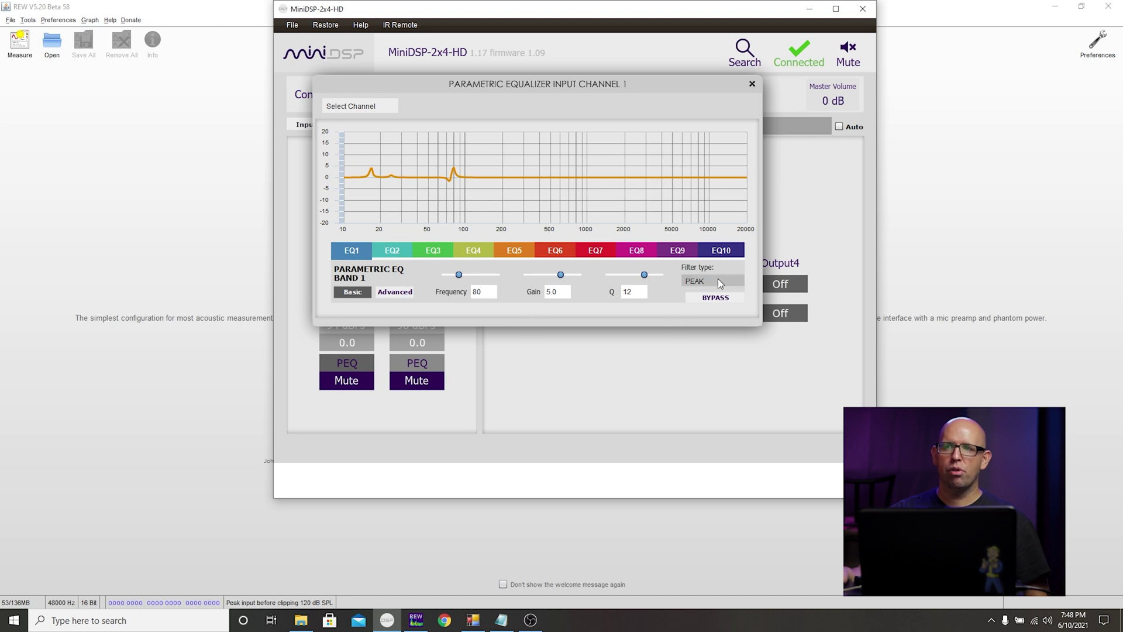
pyautogui.click(720, 297)
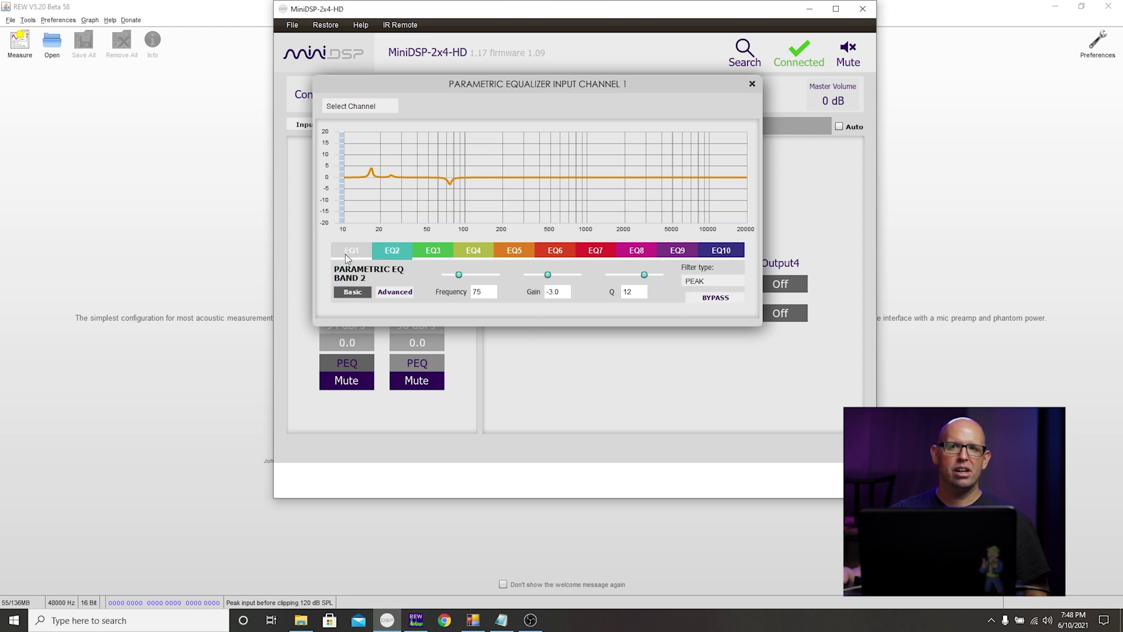
pyautogui.click(727, 297)
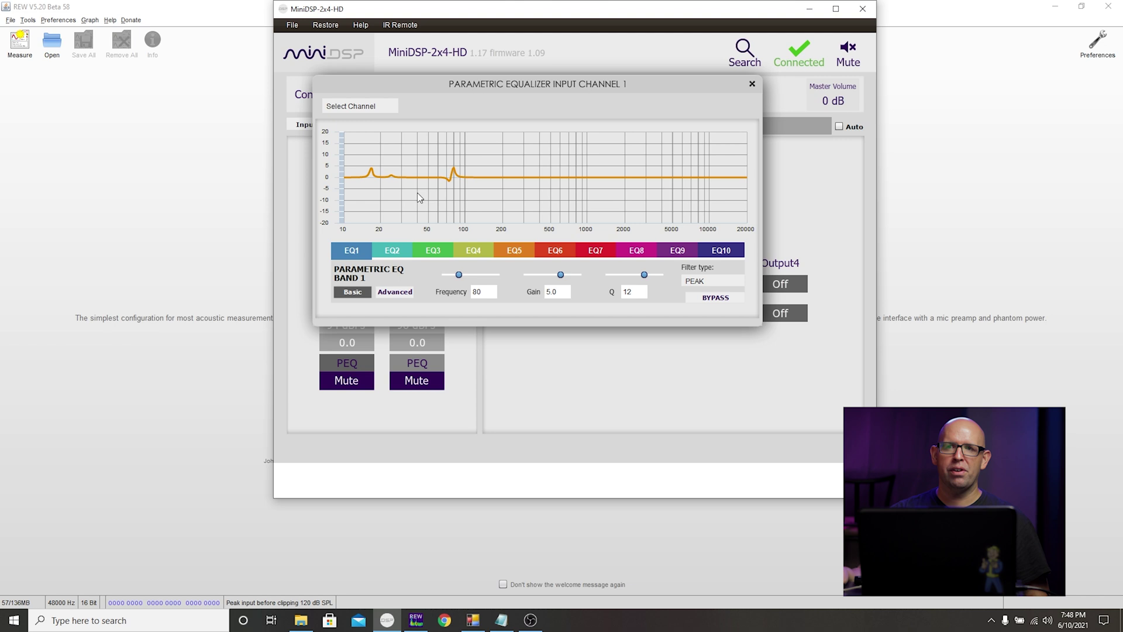
pyautogui.click(404, 257)
pyautogui.click(427, 251)
pyautogui.click(473, 253)
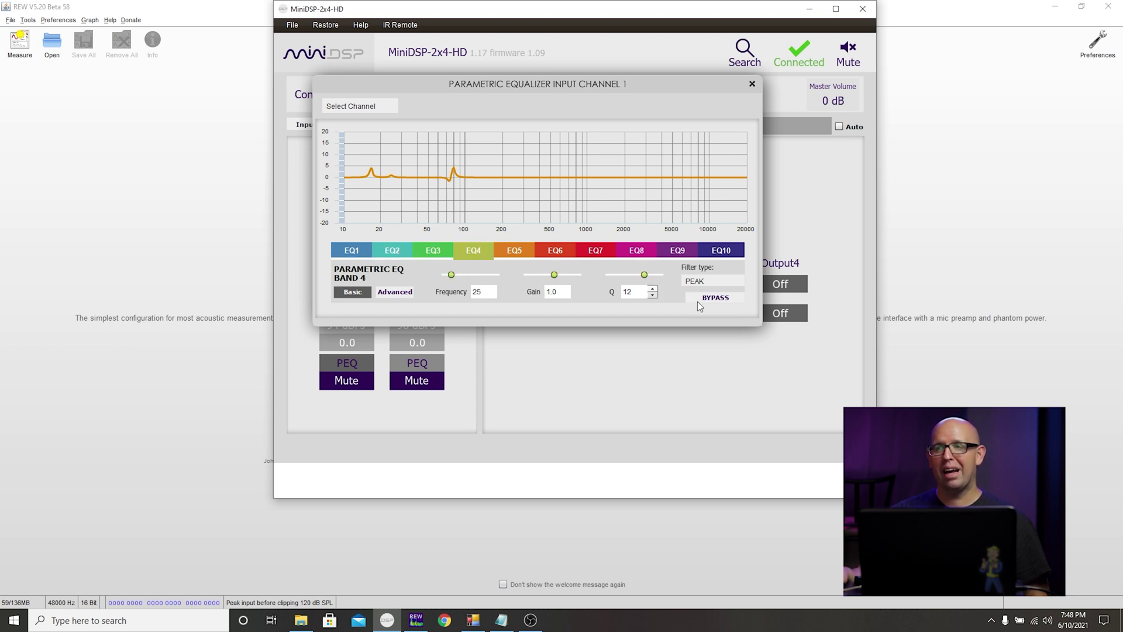
pyautogui.click(356, 252)
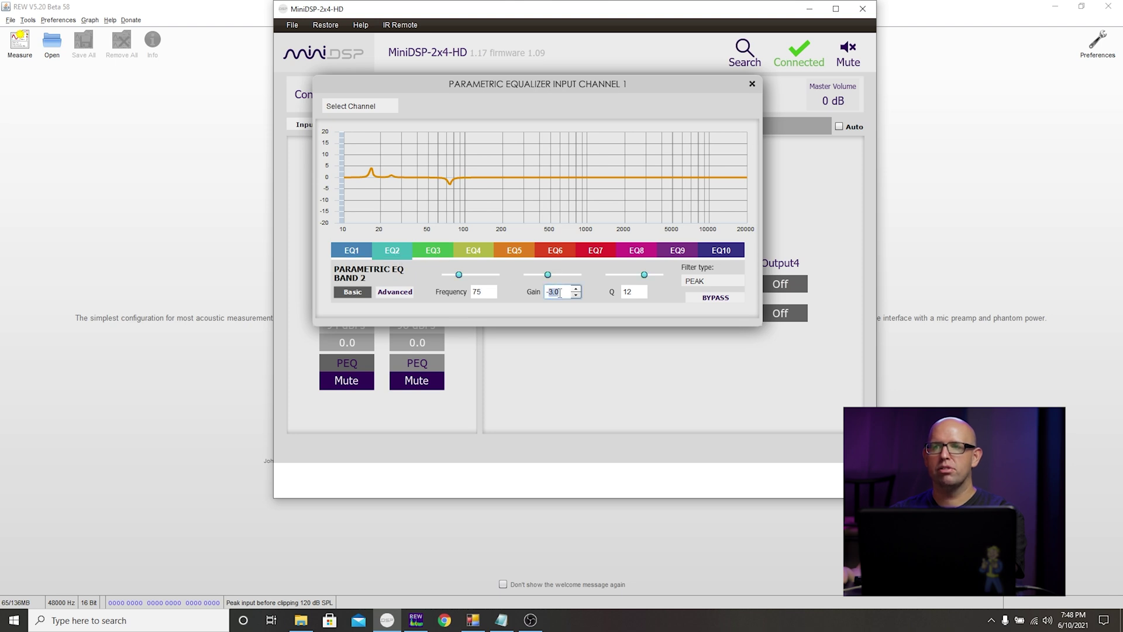
# Step: Inspect EQ bands 3, 5, 7, 8 and 10, then close the PEQ window
pyautogui.click(433, 249)
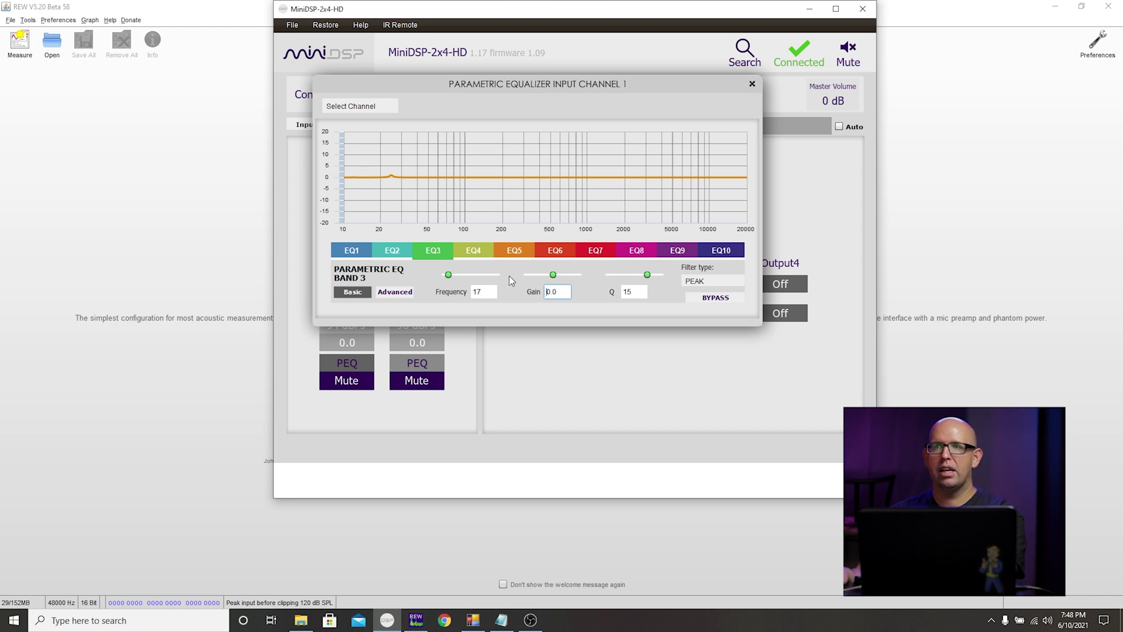
pyautogui.click(529, 254)
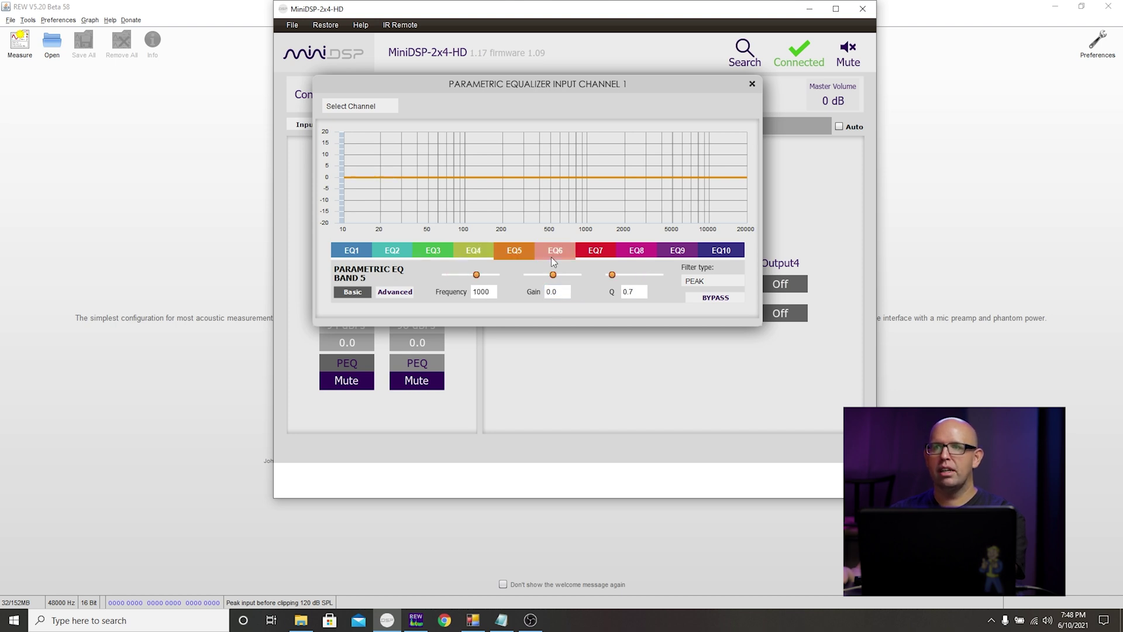
pyautogui.click(608, 254)
pyautogui.click(650, 254)
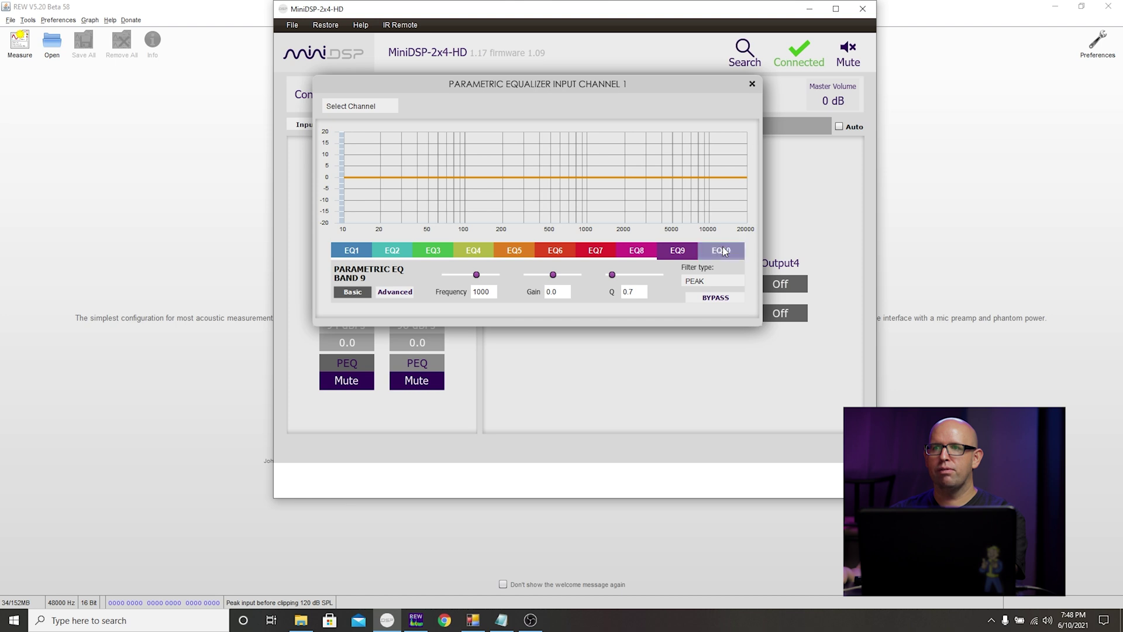
pyautogui.click(704, 251)
pyautogui.click(750, 84)
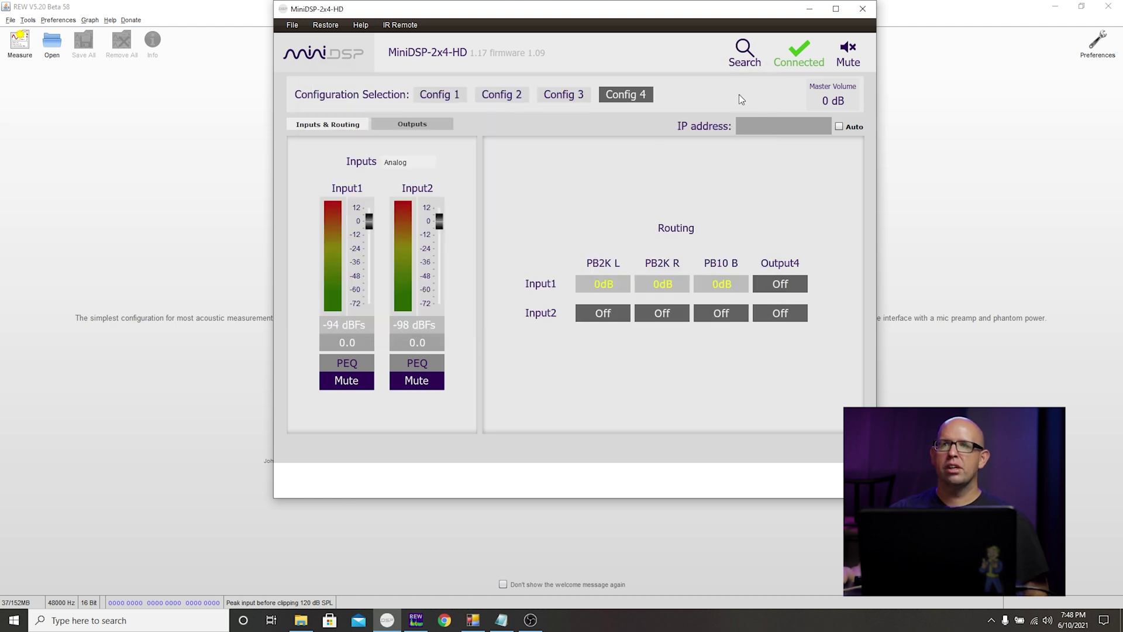
# Step: On the Outputs tab, set delays to PB2K R 0, PB2K L 4.2 and PB10 B 8 ms
pyautogui.click(412, 124)
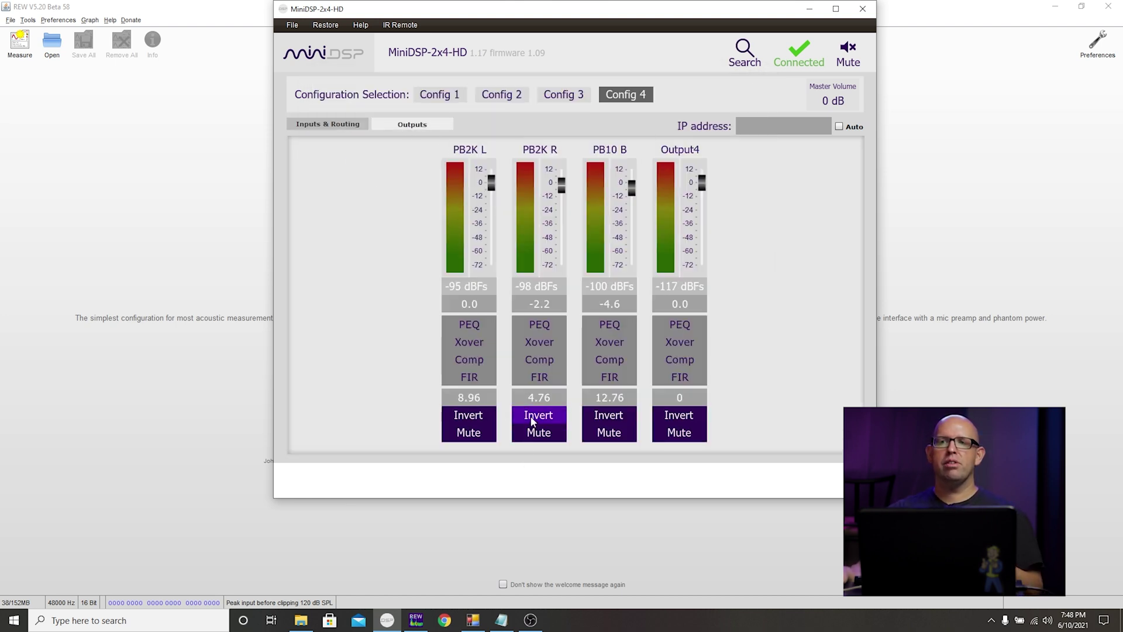
pyautogui.moveTo(539, 397)
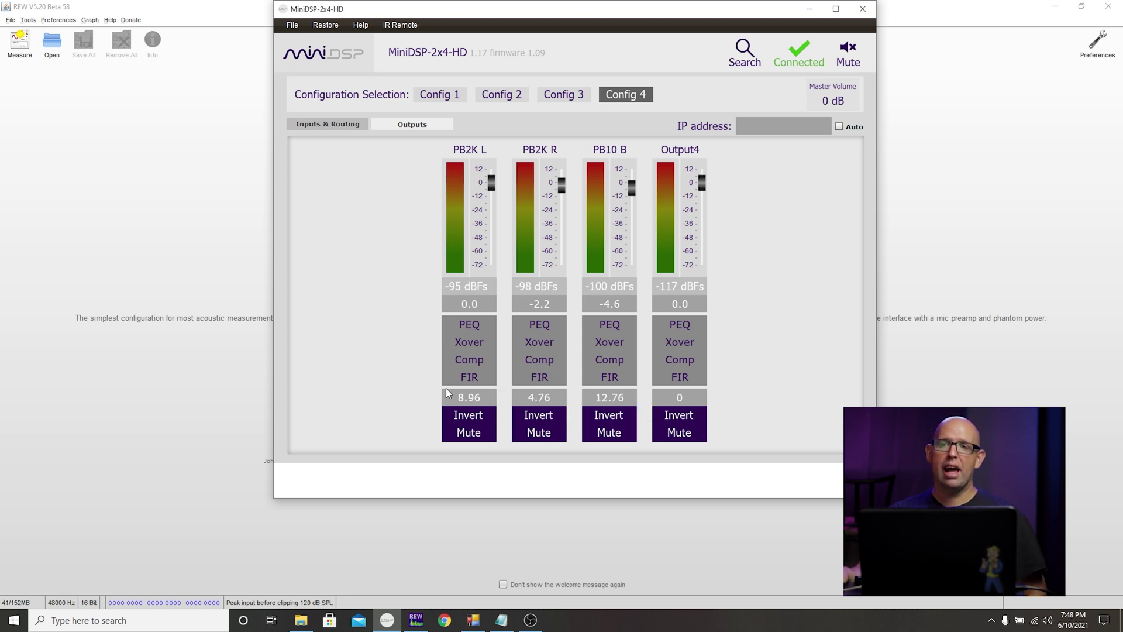
pyautogui.moveTo(623, 399)
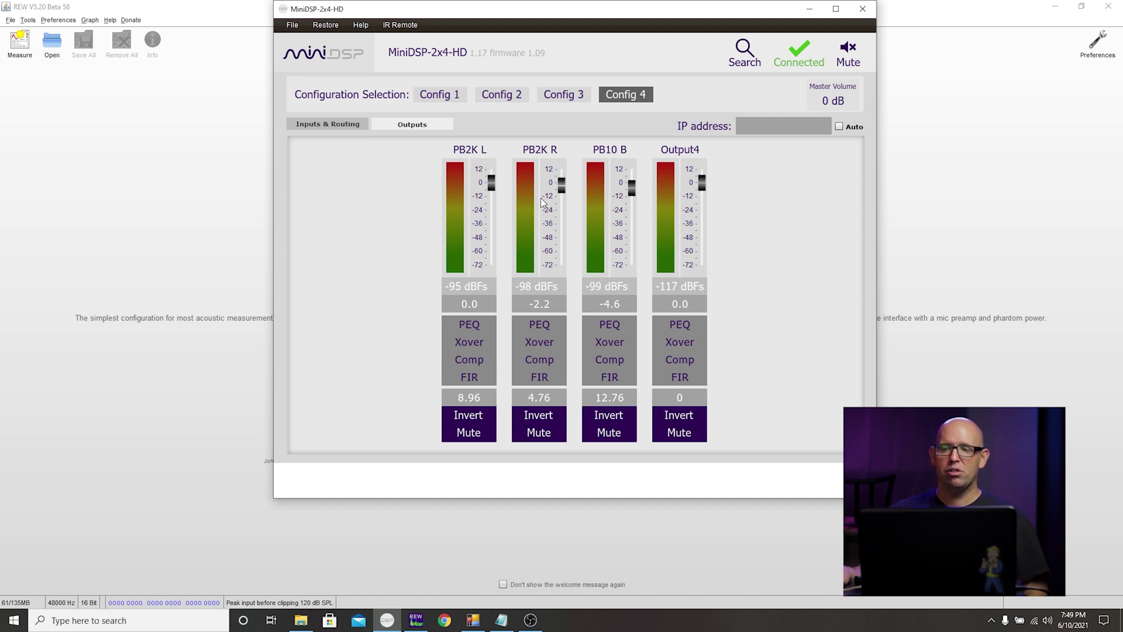
pyautogui.moveTo(560, 401); pyautogui.dragTo(526, 397)
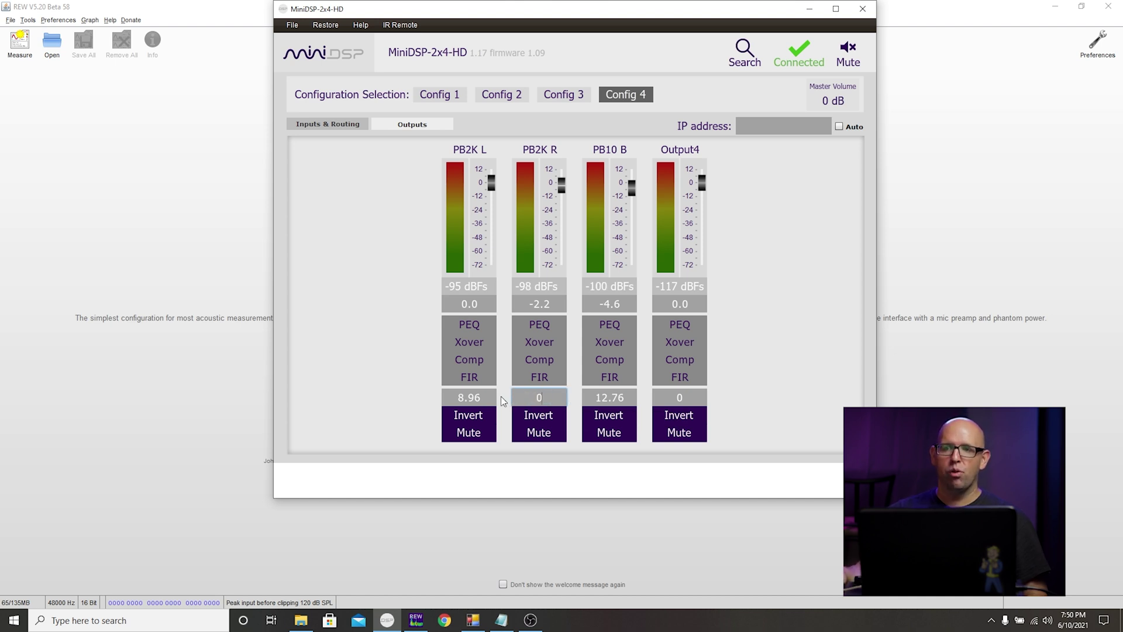
pyautogui.doubleClick(483, 399)
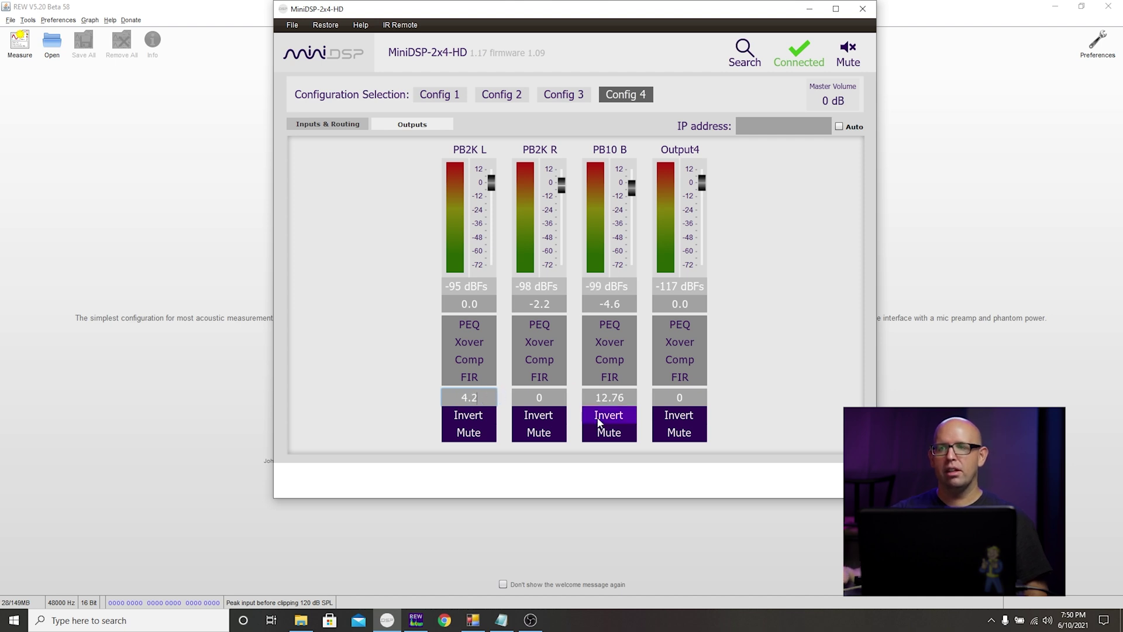
pyautogui.click(620, 396)
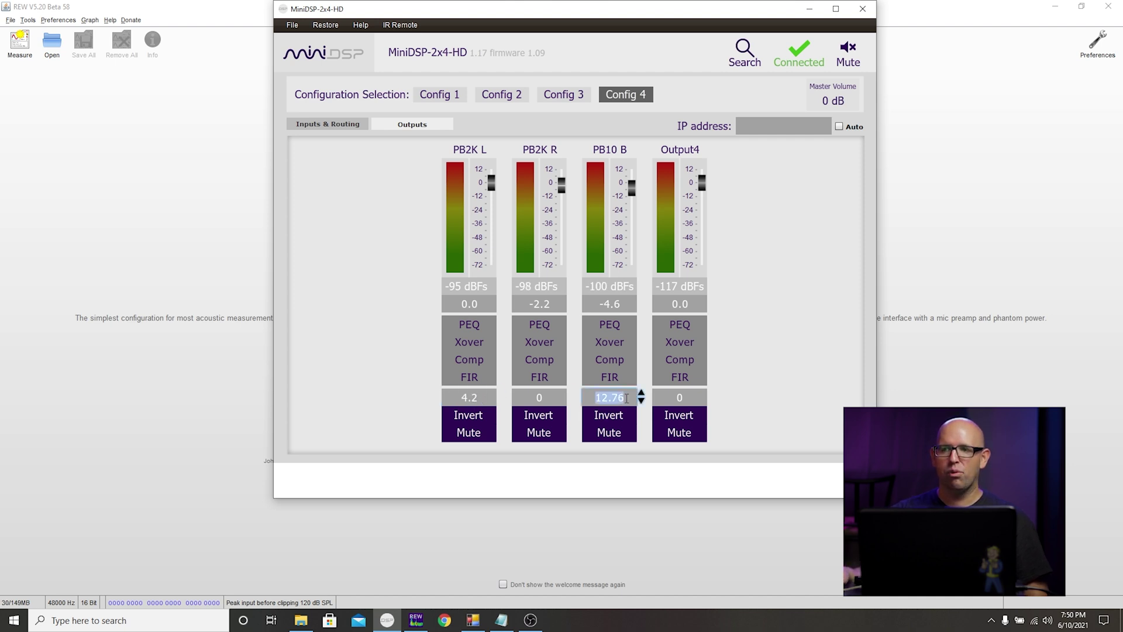
pyautogui.write('8')
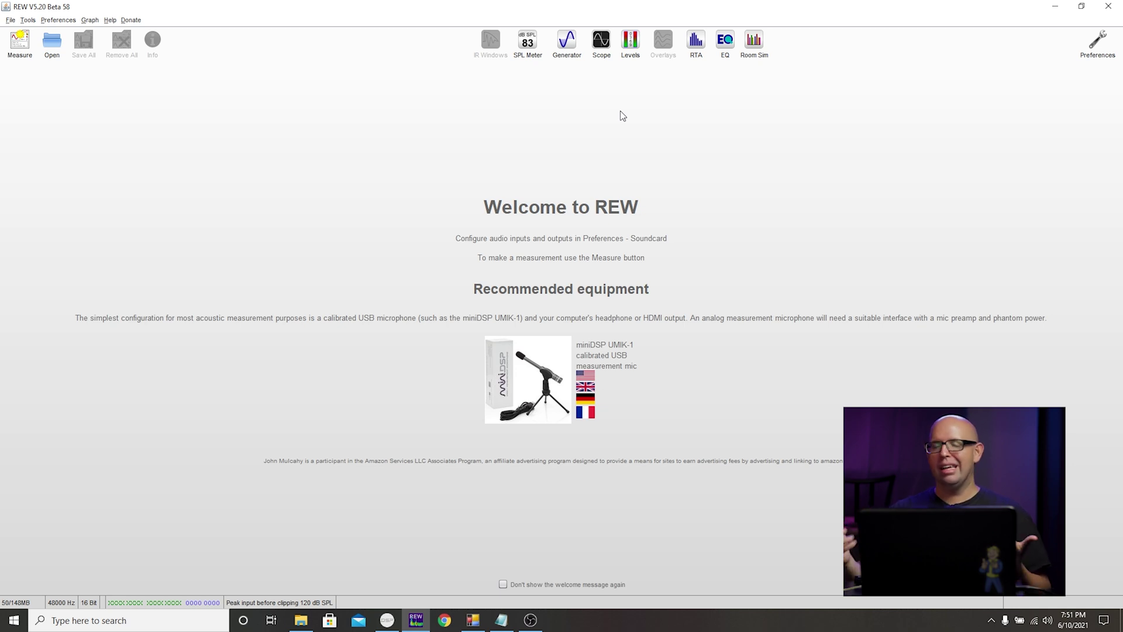
pyautogui.click(562, 42)
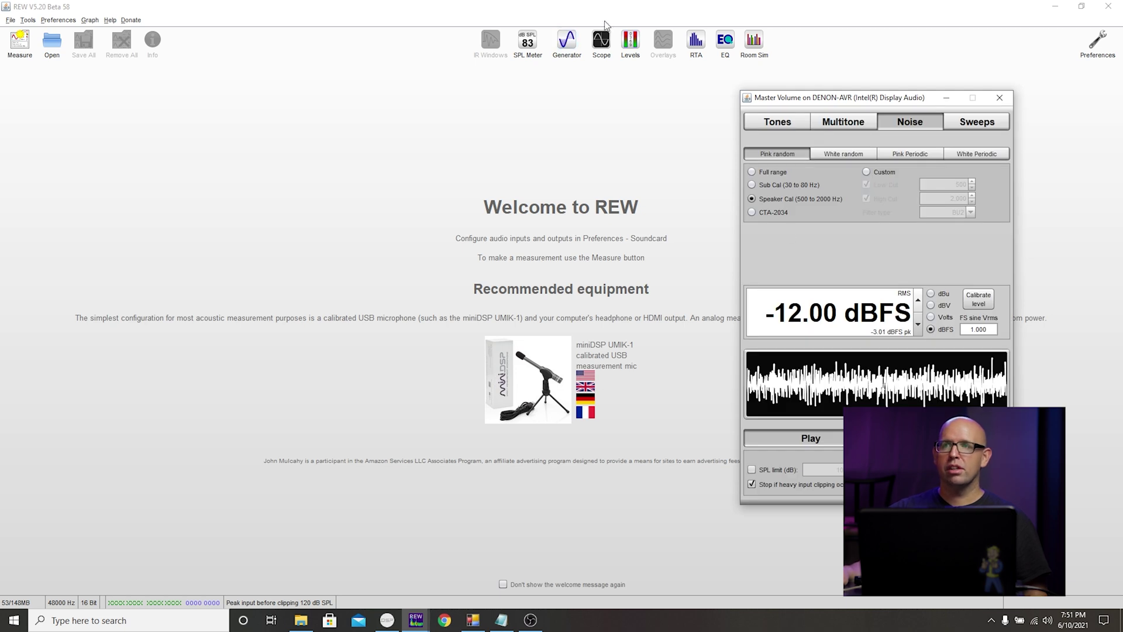
pyautogui.click(514, 40)
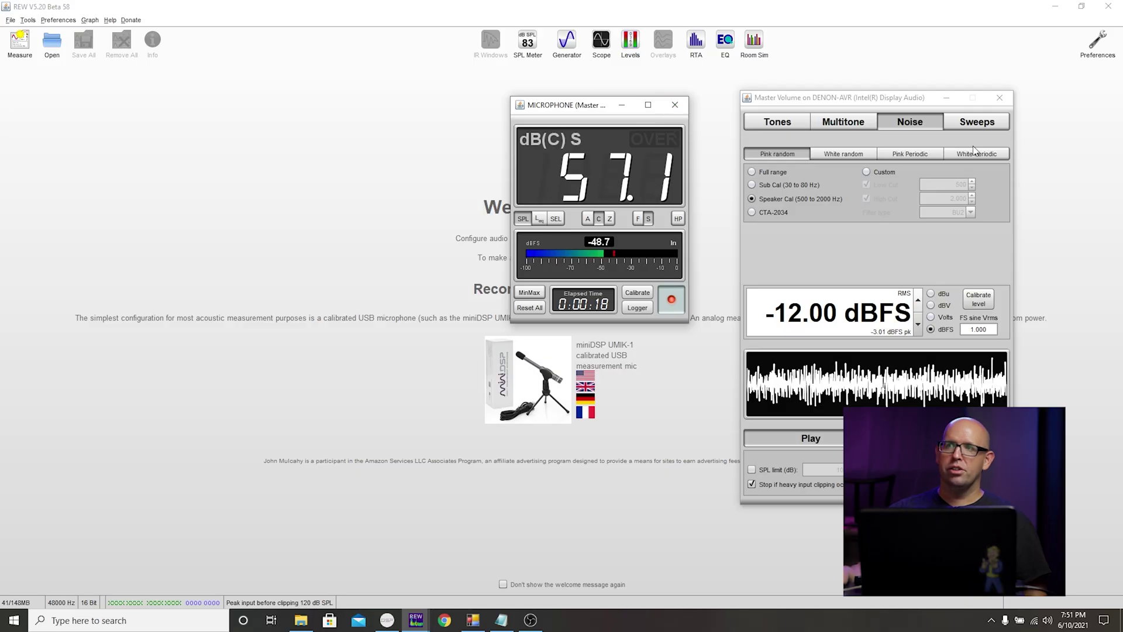
pyautogui.click(904, 95)
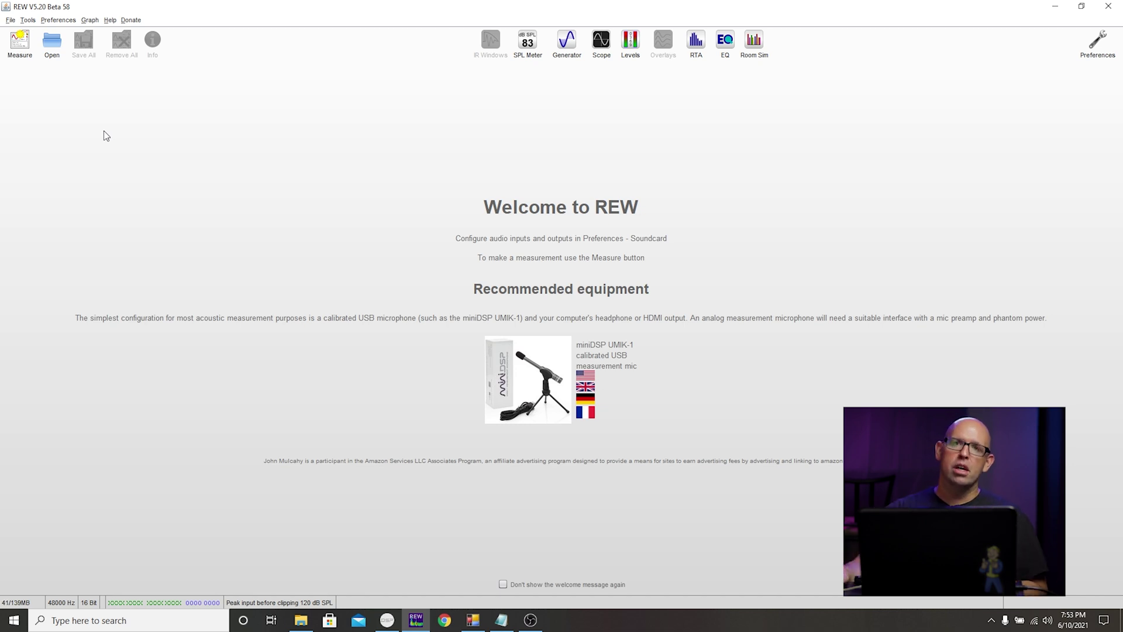
# Step: Run a new sweep measurement named BASELINE MEASURE
pyautogui.click(29, 39)
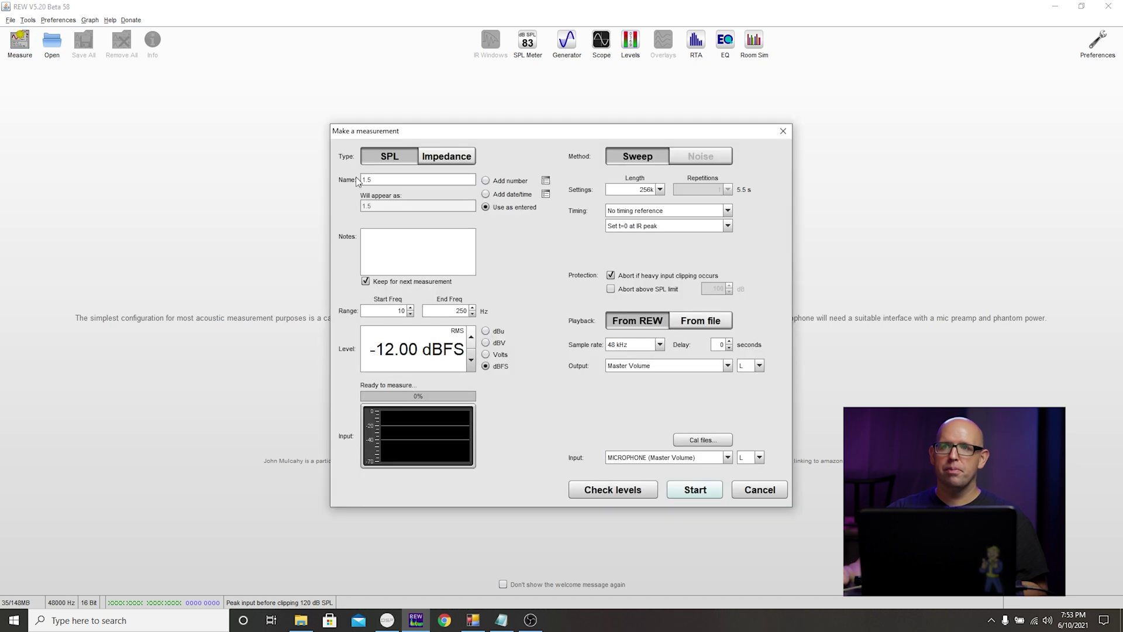
pyautogui.click(418, 179)
pyautogui.press('BackSpace')
pyautogui.press('BackSpace')
pyautogui.press('BackSpace')
pyautogui.write('BASELINE ME')
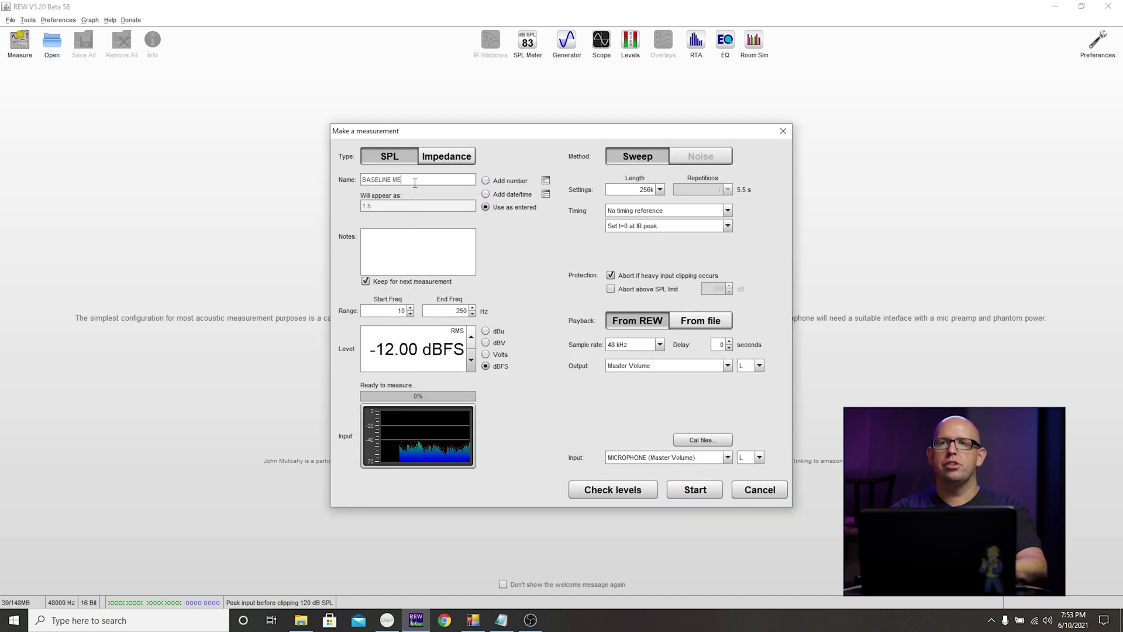
pyautogui.write('ASURE')
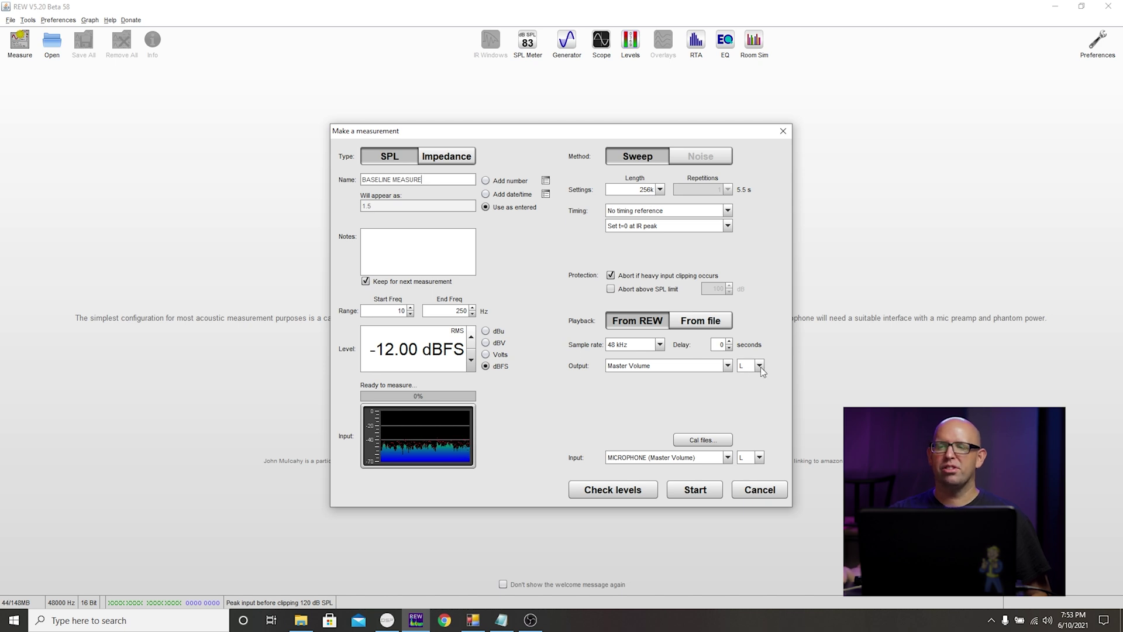
pyautogui.click(700, 490)
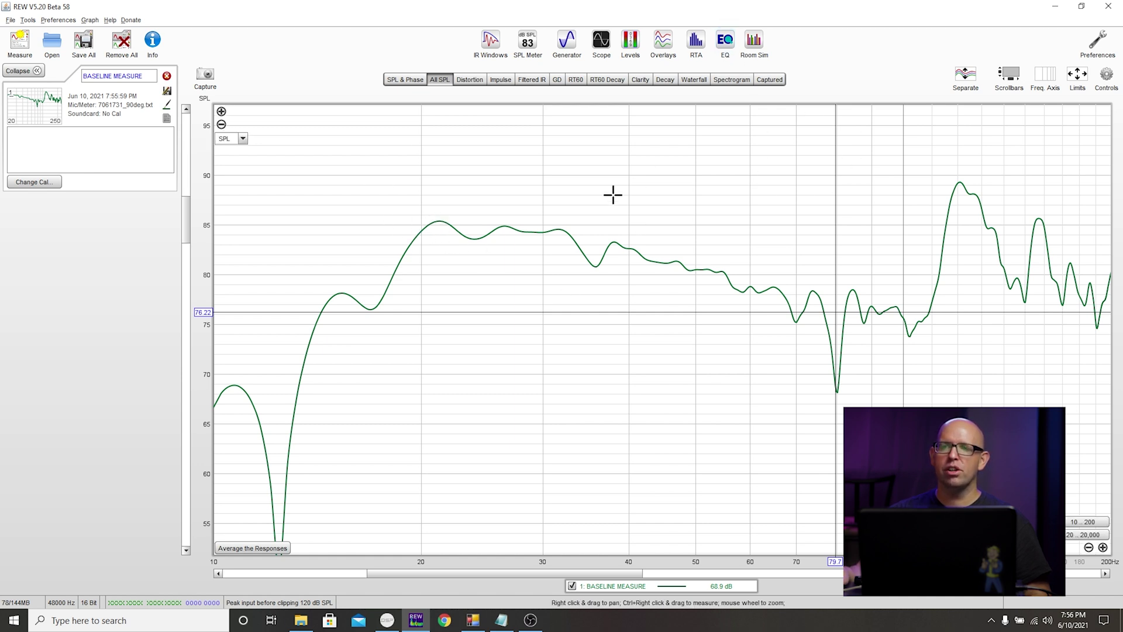
pyautogui.click(816, 297)
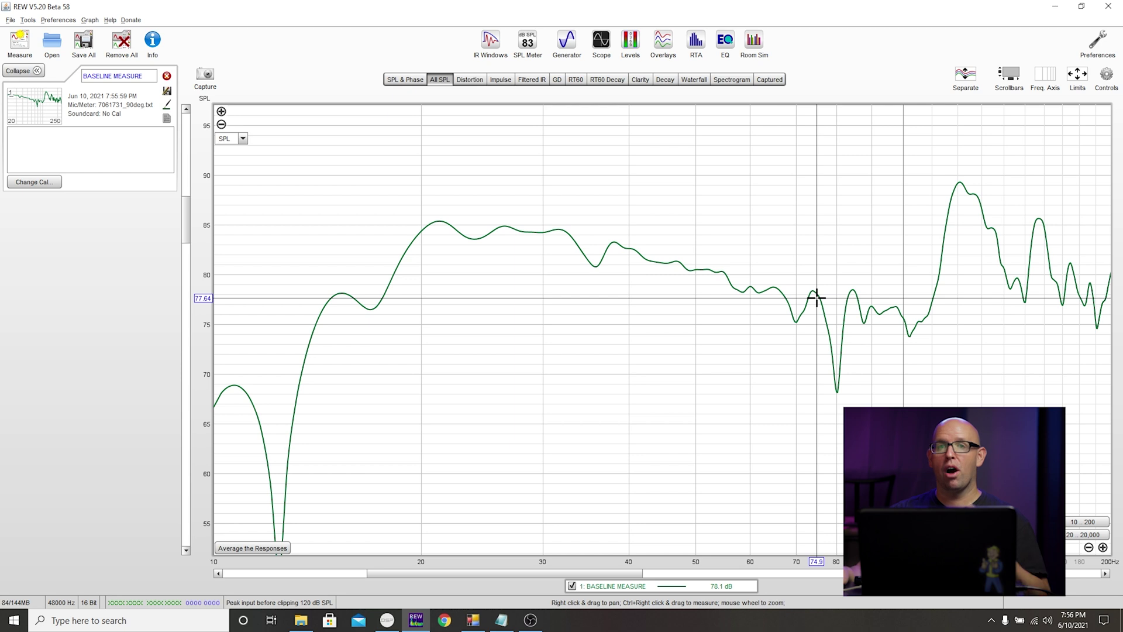
pyautogui.click(708, 263)
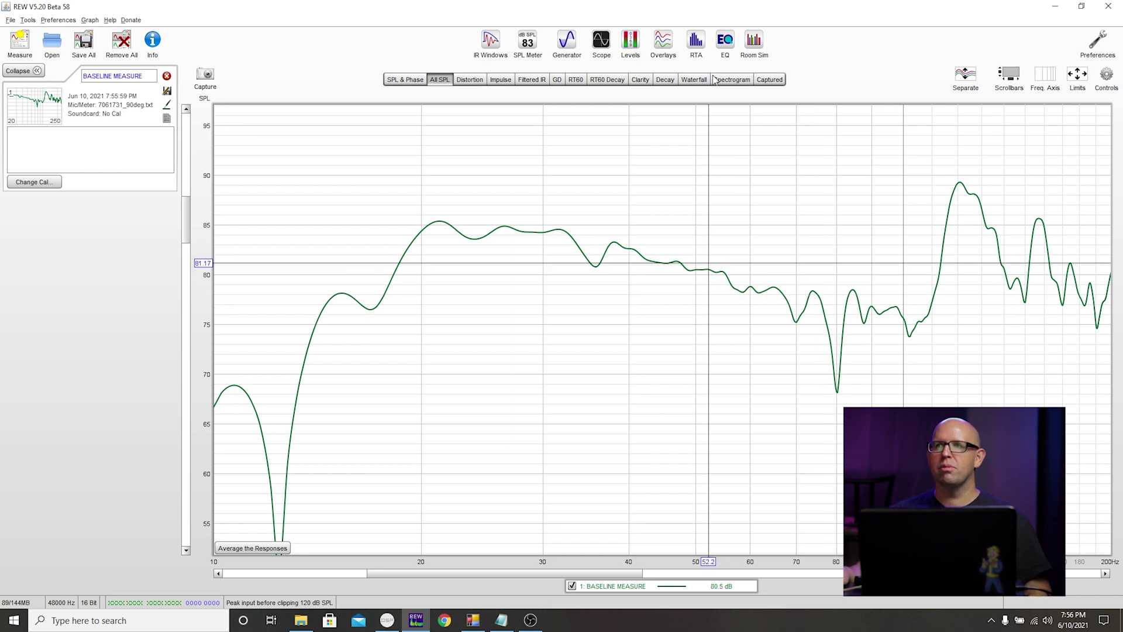
pyautogui.click(725, 42)
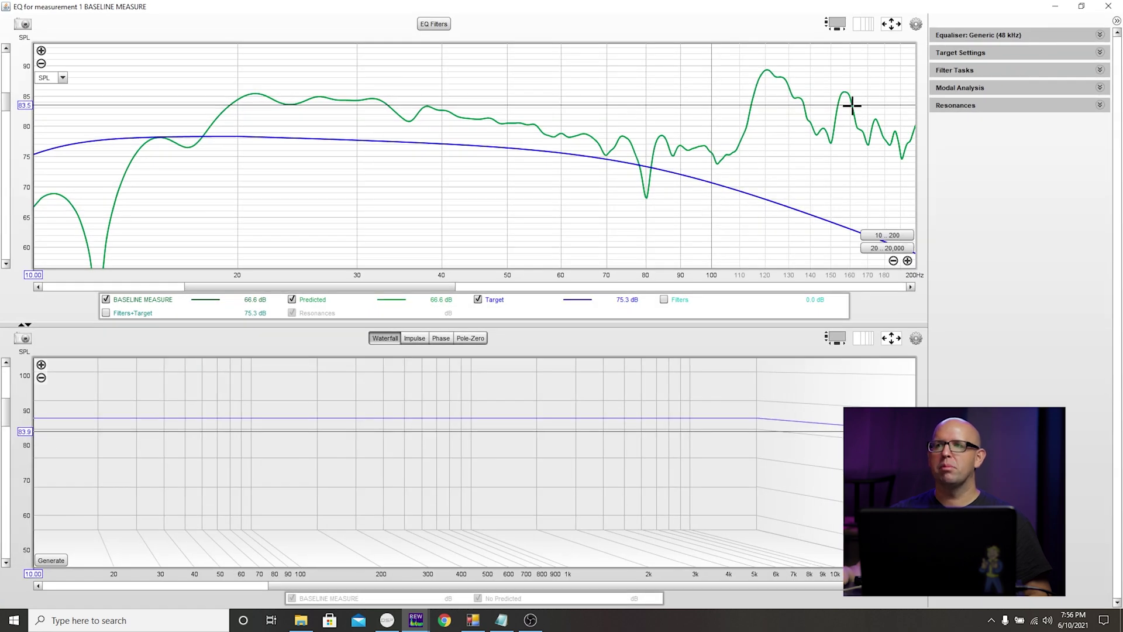
# Step: Select the miniDSP 2x4 HD equaliser for BASELINE MEASURE
pyautogui.click(994, 36)
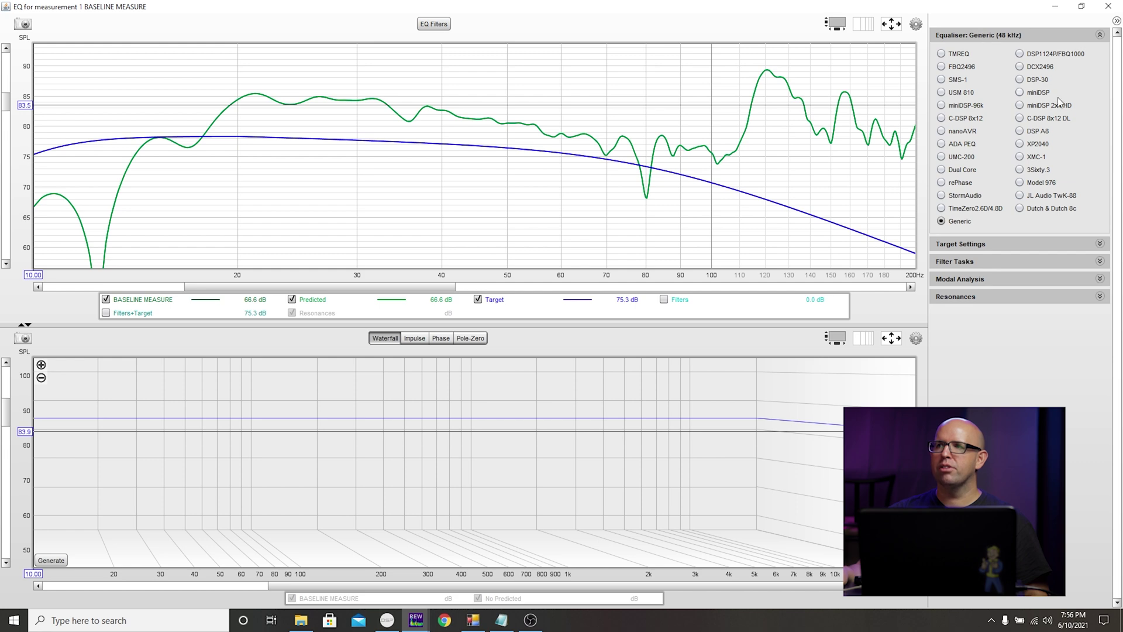
pyautogui.click(1059, 109)
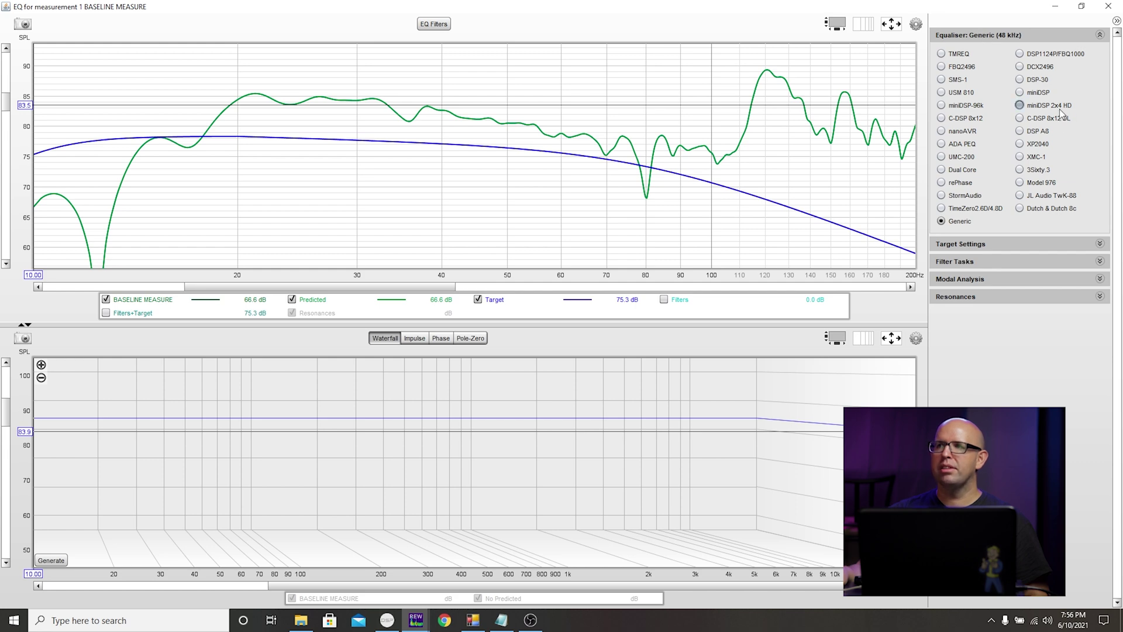
pyautogui.click(1038, 36)
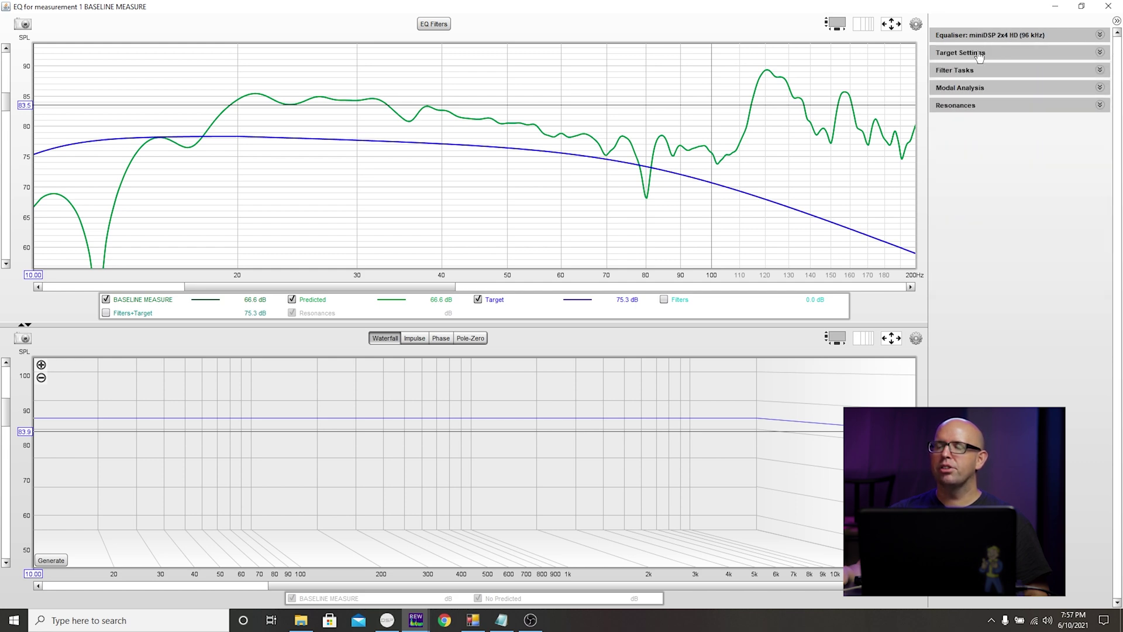
# Step: Set the bass management cutoff to 850 Hz and the LF cutoff to 0 Hz
pyautogui.click(980, 54)
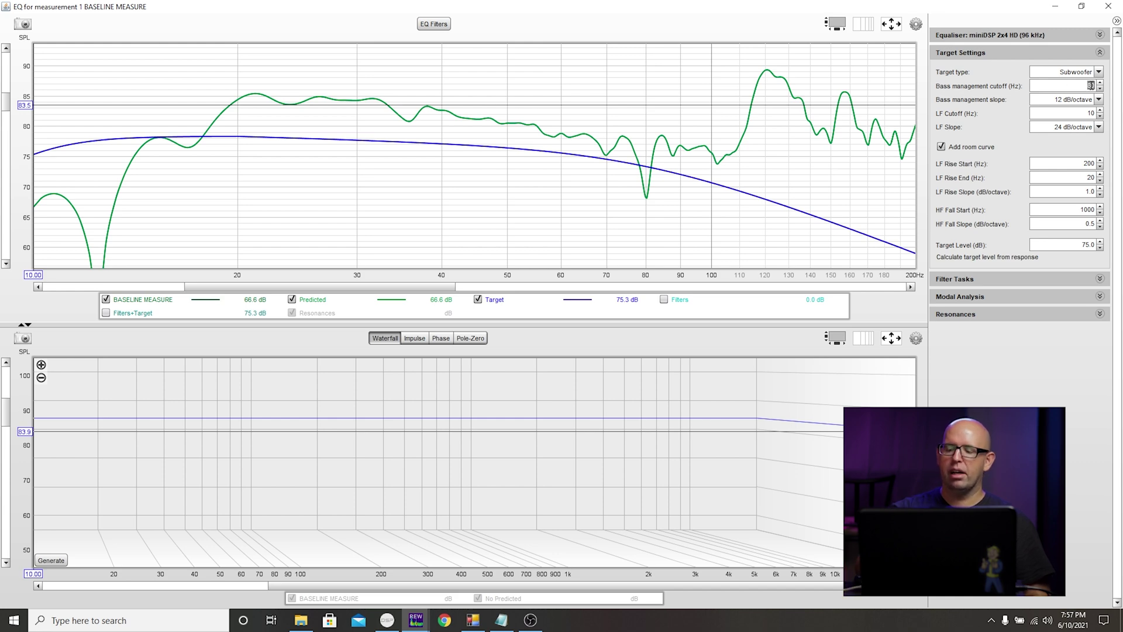
pyautogui.press('Return')
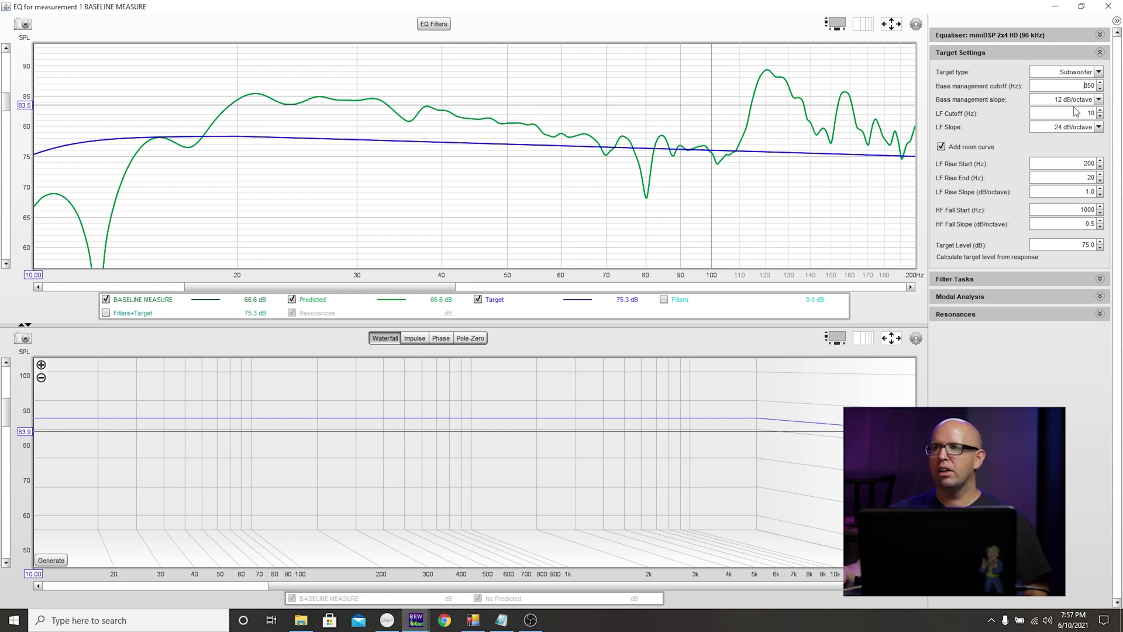
pyautogui.write('0')
pyautogui.press('Return')
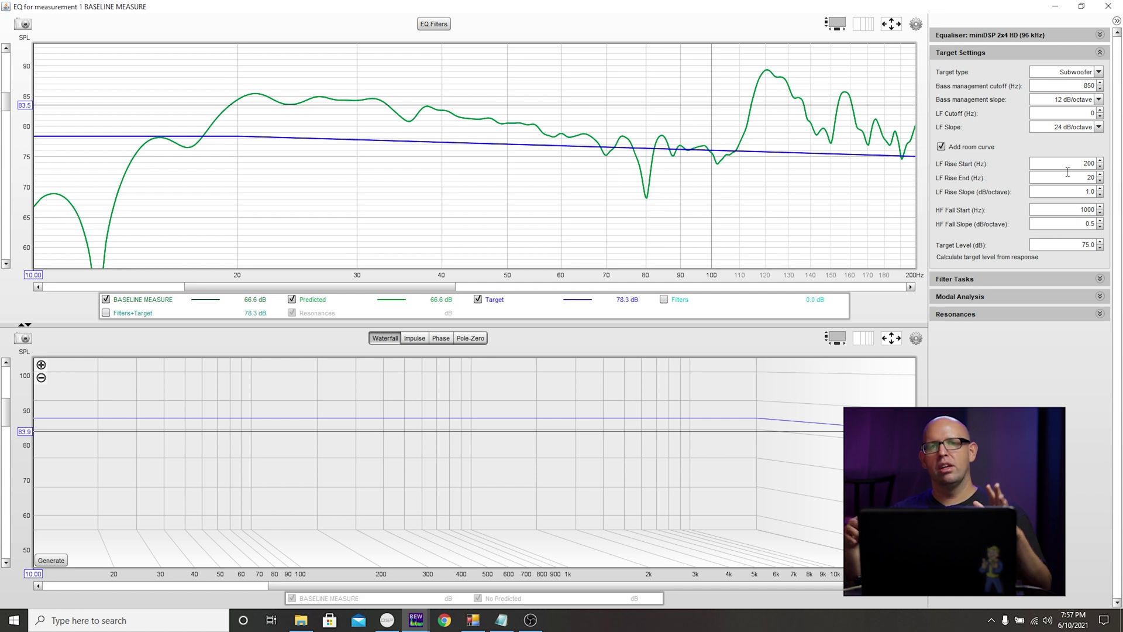
# Step: Make the room curve rise 6.0 dB/octave from 100 Hz down to 30 Hz
pyautogui.click(1069, 164)
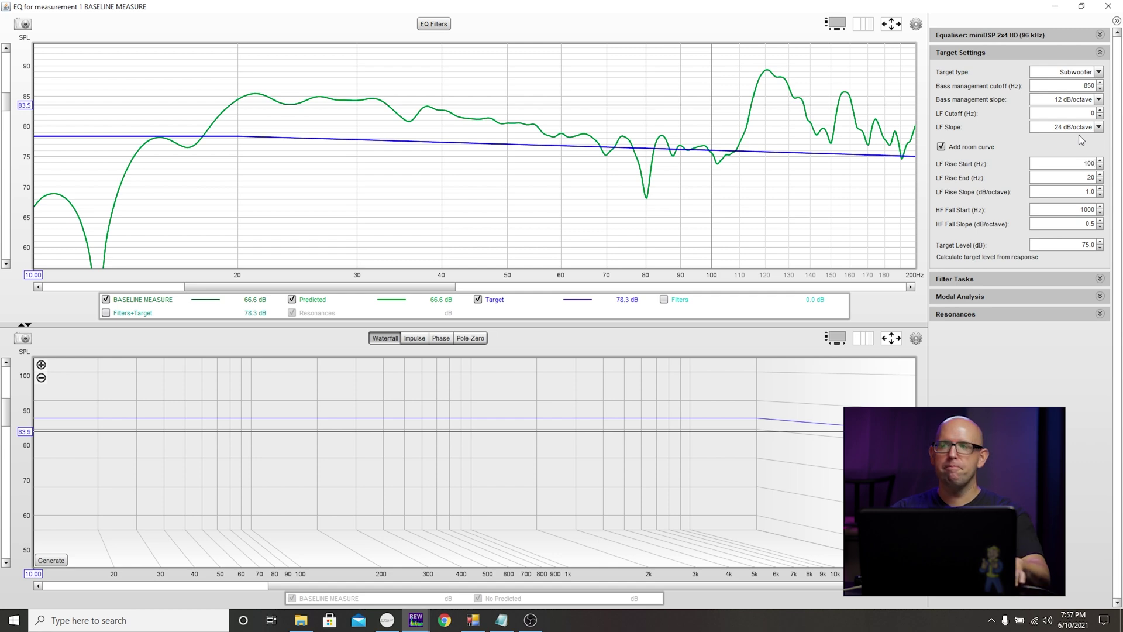
pyautogui.press('Tab')
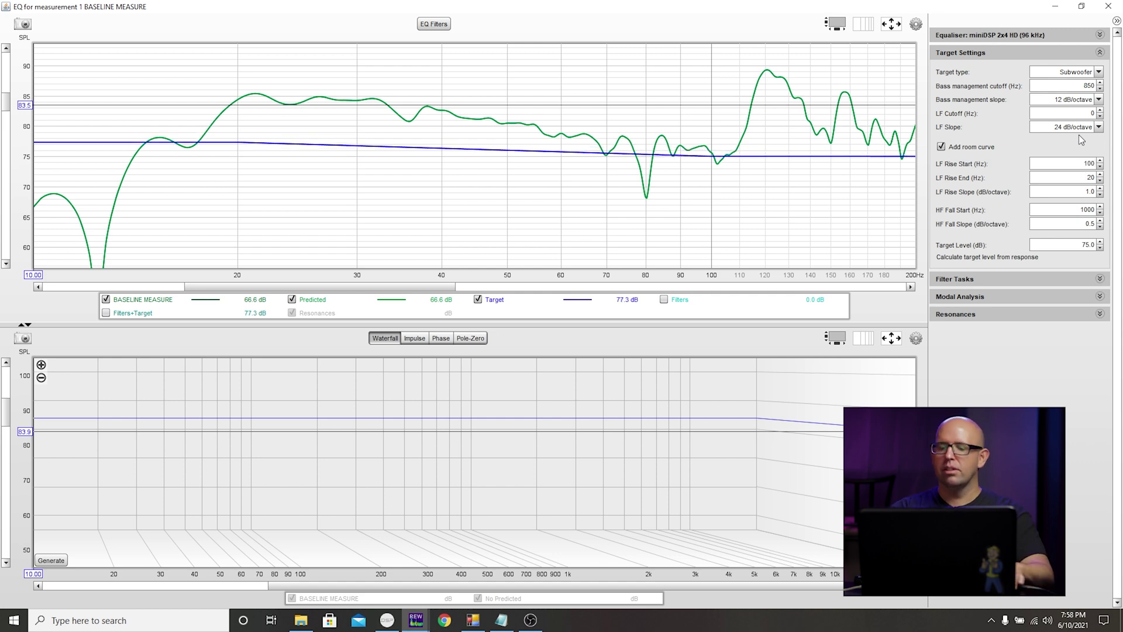
pyautogui.write('30')
pyautogui.click(1085, 190)
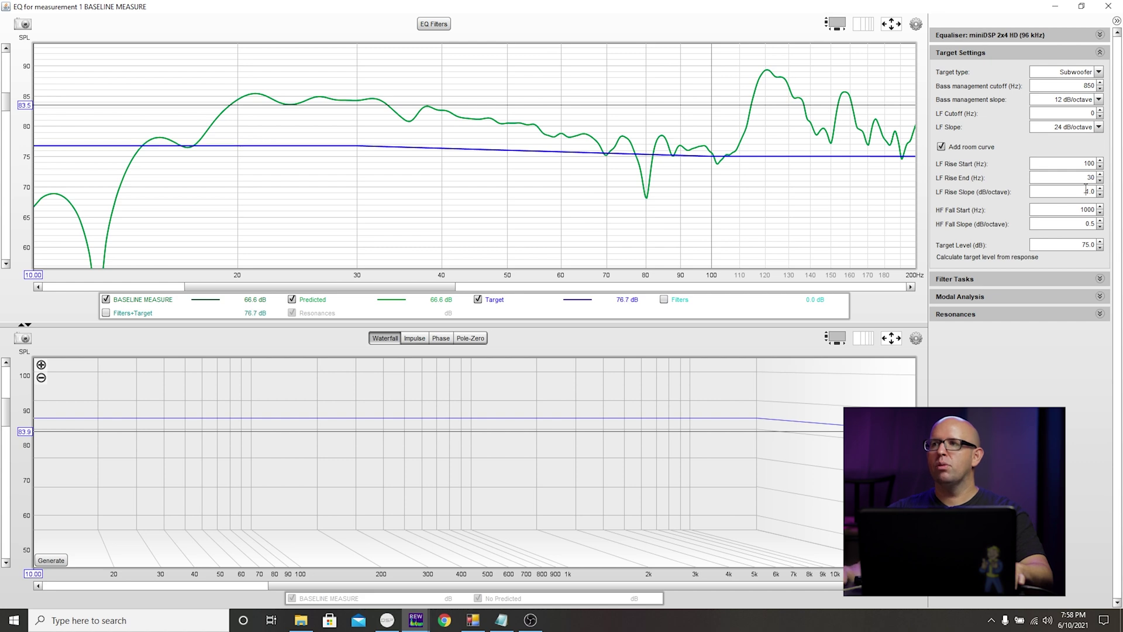
pyautogui.moveTo(1101, 188); pyautogui.dragTo(1101, 188)
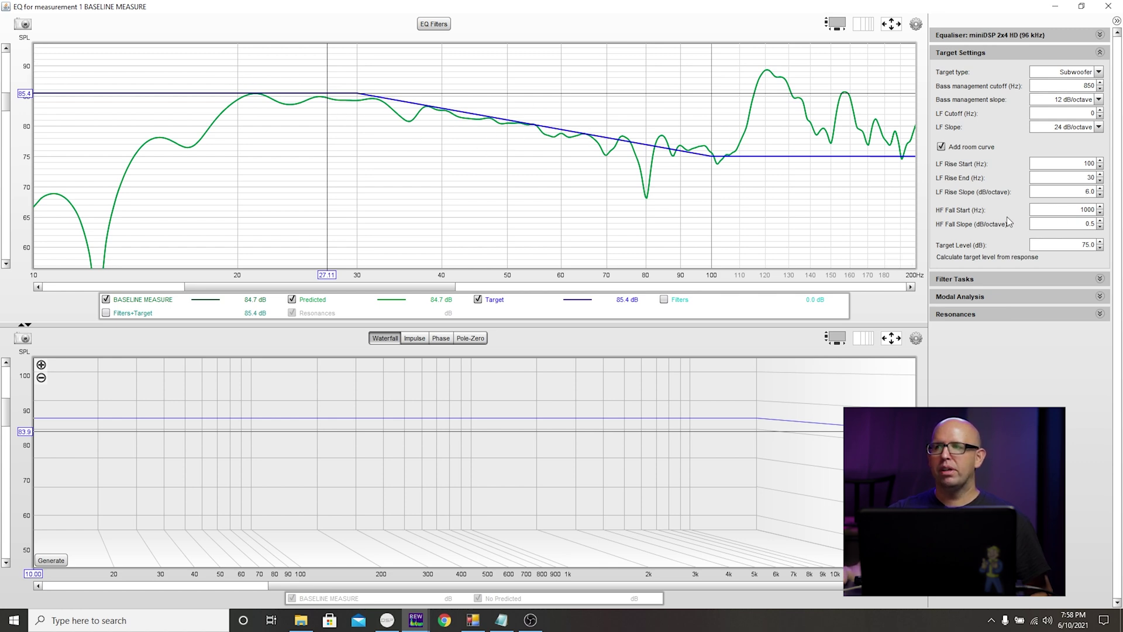
# Step: Lower the subwoofer target level to 72.0 dB
pyautogui.click(1100, 248)
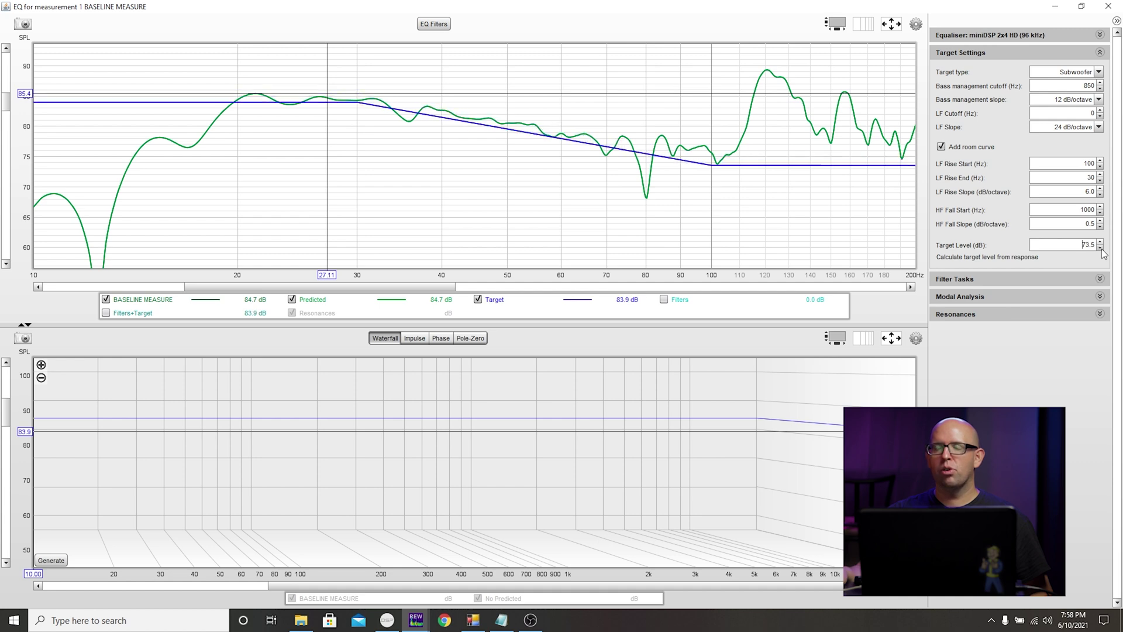
pyautogui.click(1100, 248)
pyautogui.click(1100, 248)
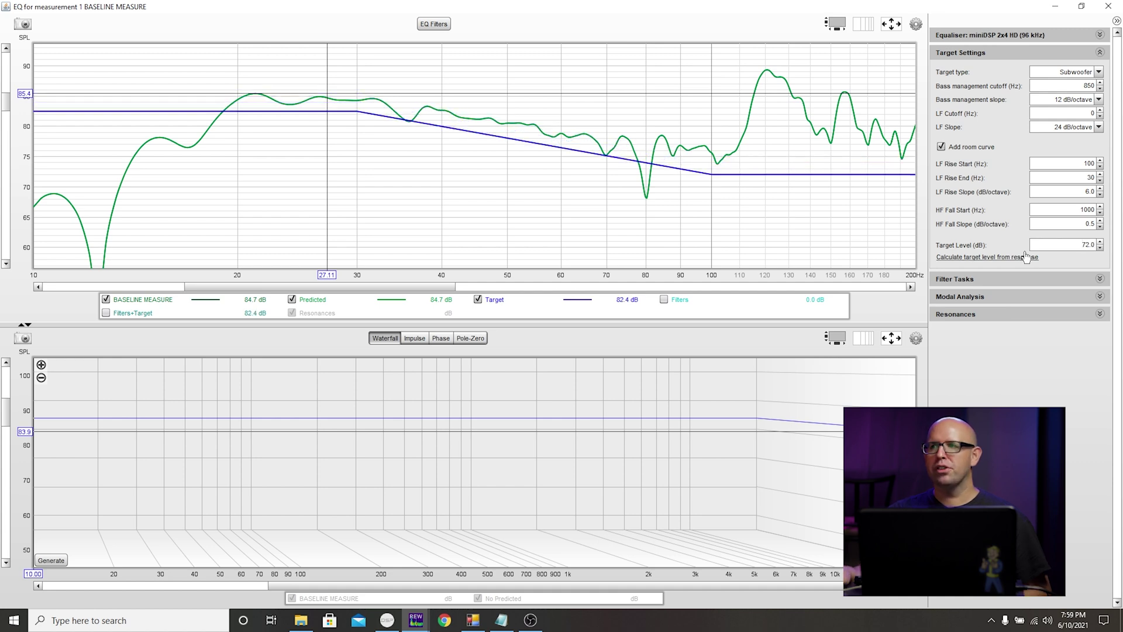
pyautogui.click(1034, 285)
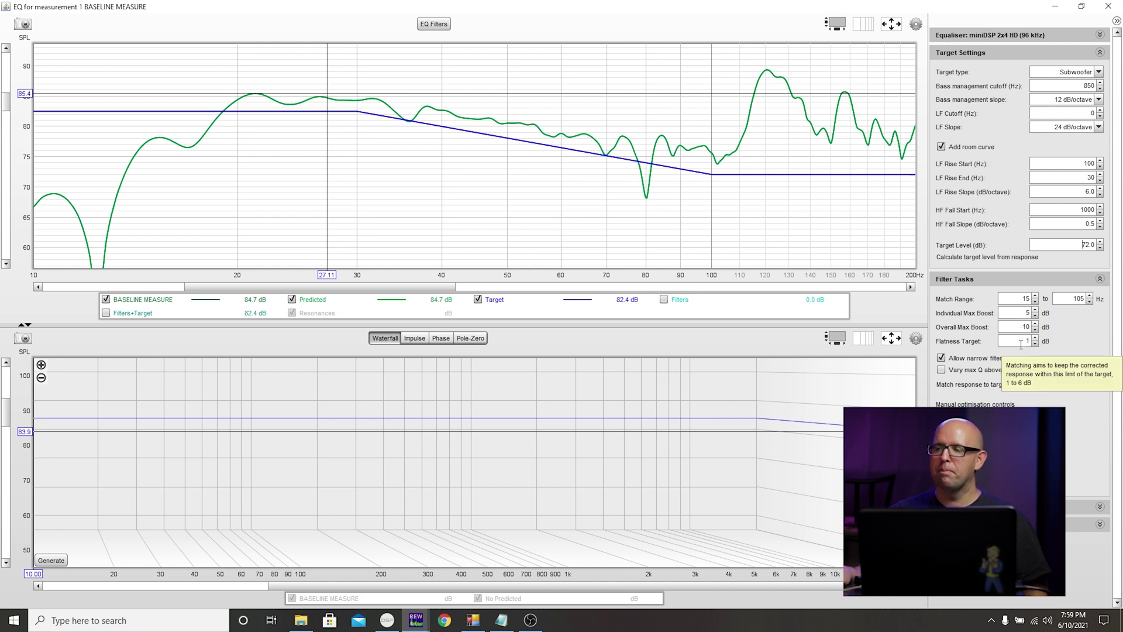
# Step: Compute nine filters matching the 72 dB target and hide the target trace
pyautogui.click(985, 384)
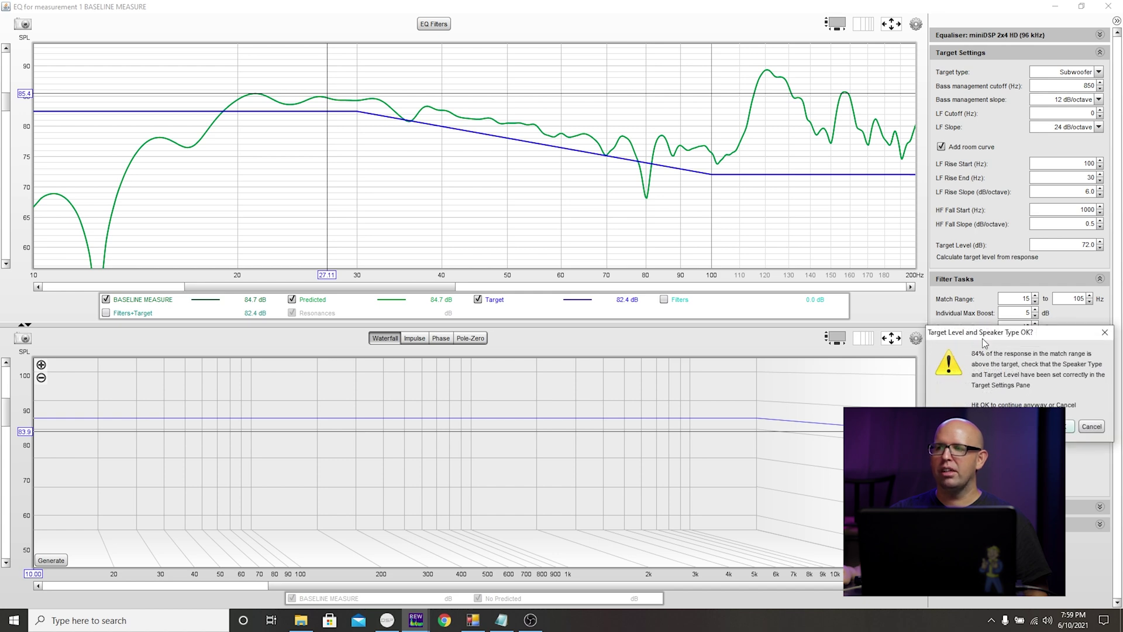
pyautogui.moveTo(981, 336); pyautogui.dragTo(939, 262)
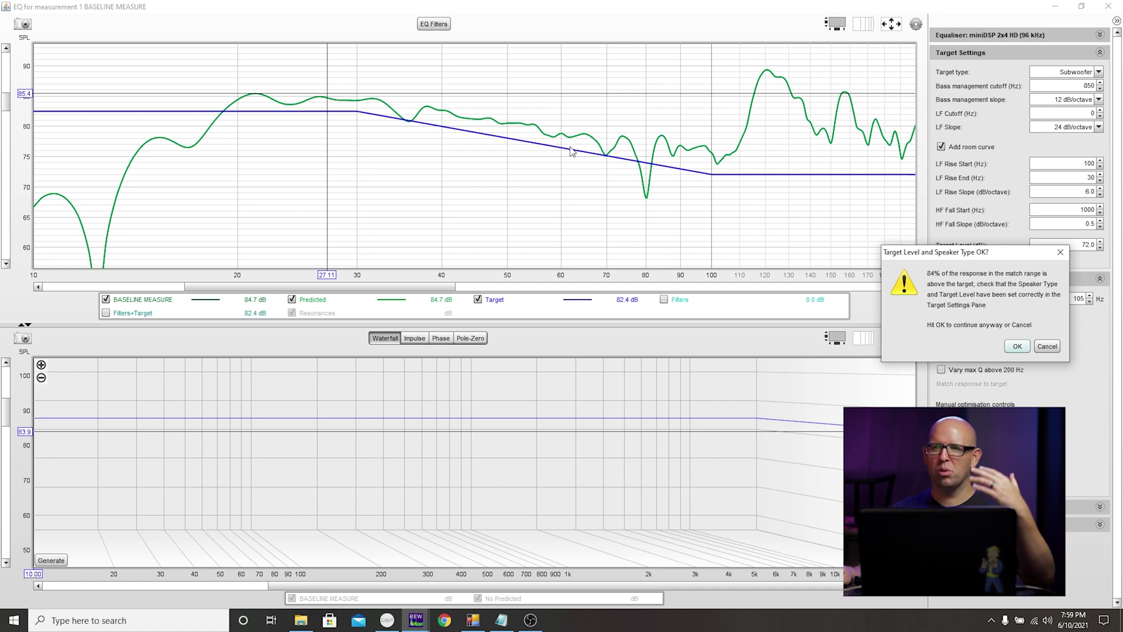
pyautogui.click(1018, 346)
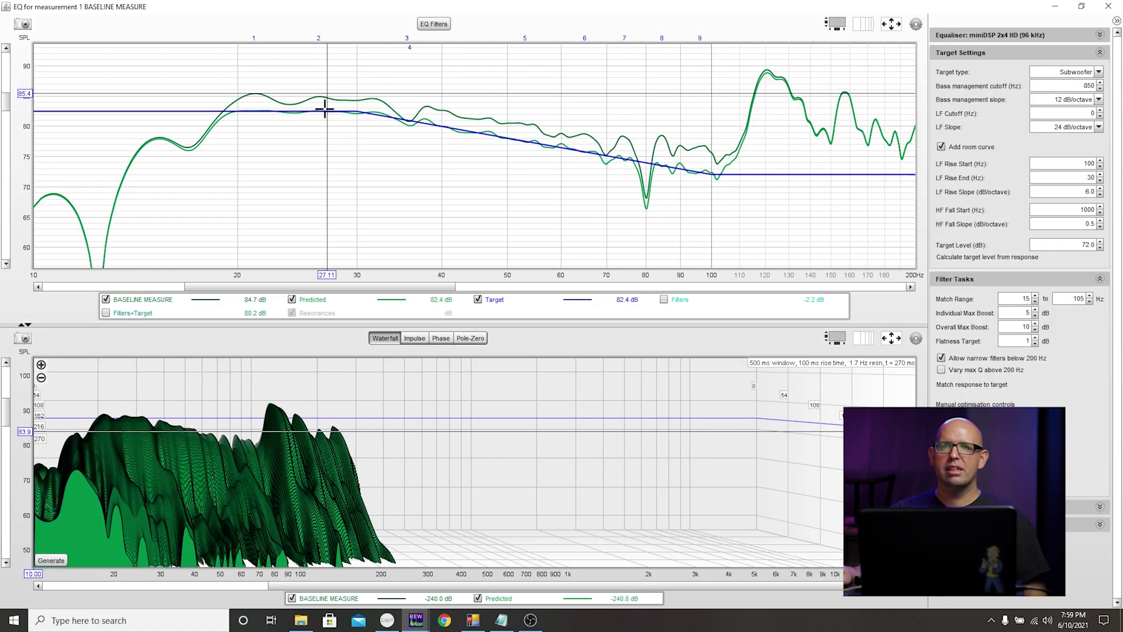
pyautogui.click(498, 302)
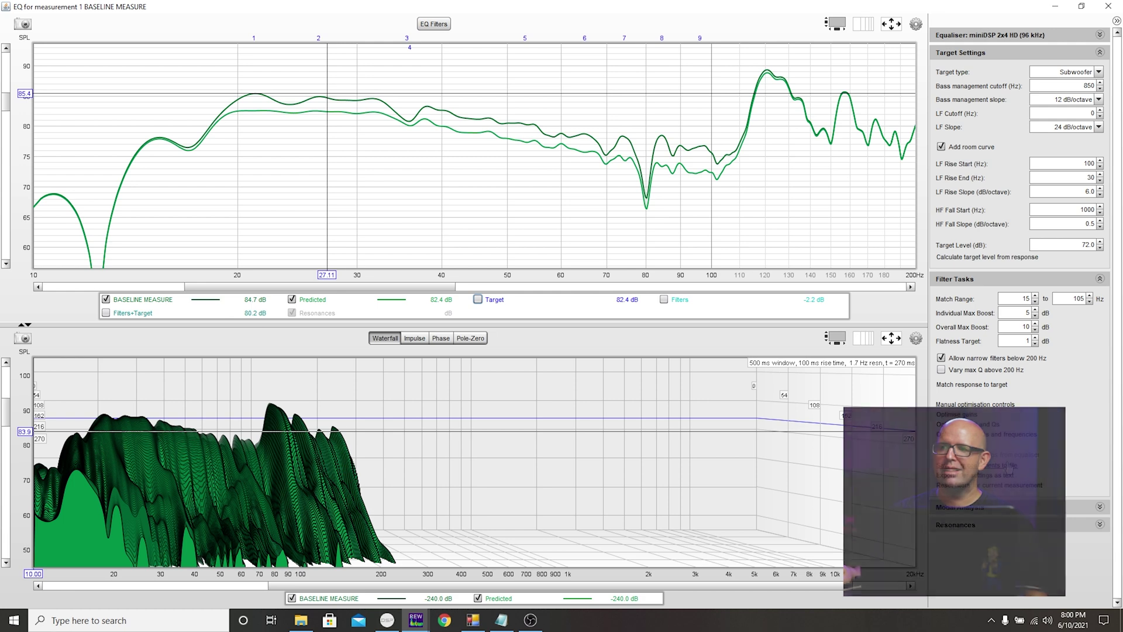
pyautogui.click(987, 466)
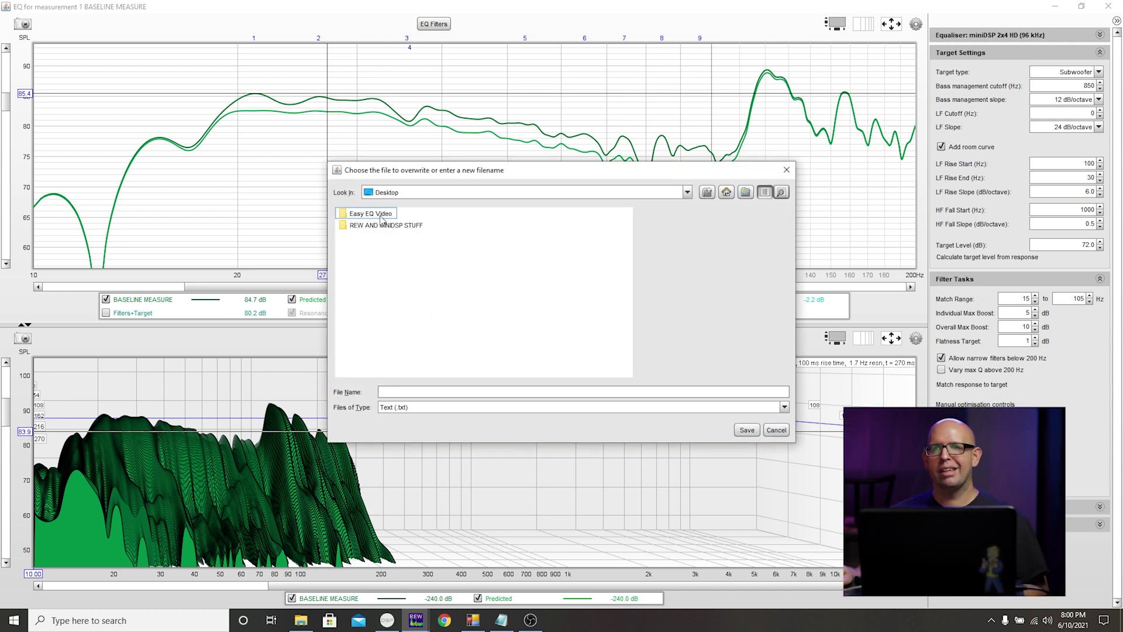
# Step: Save the filter coefficients as 72DB in the Easy EQ Video folder
pyautogui.doubleClick(380, 215)
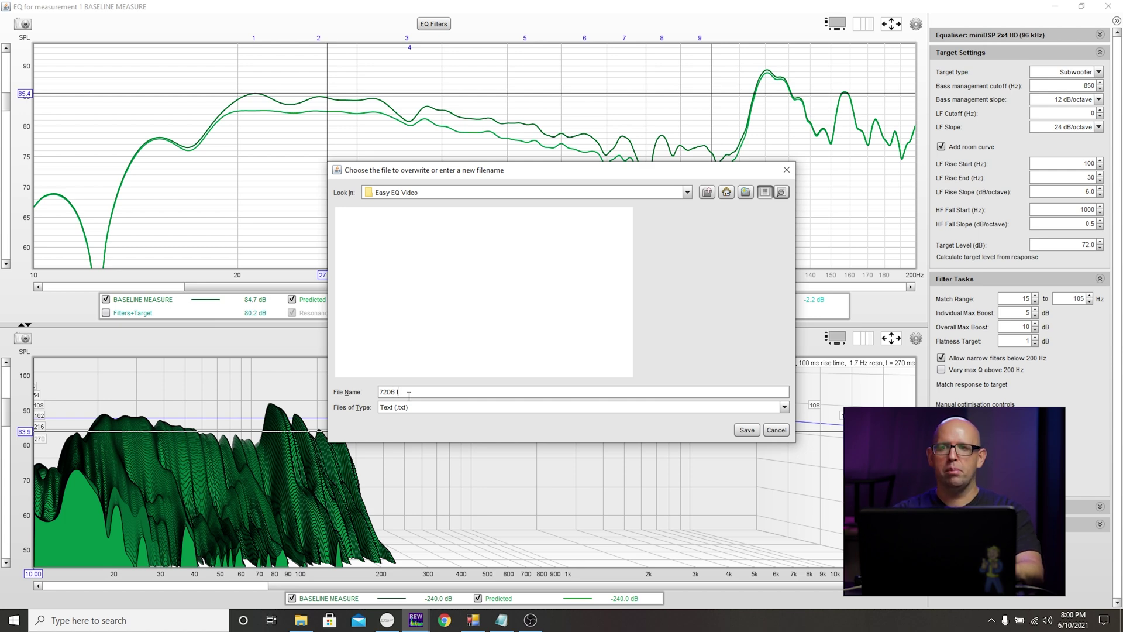
pyautogui.press('Return')
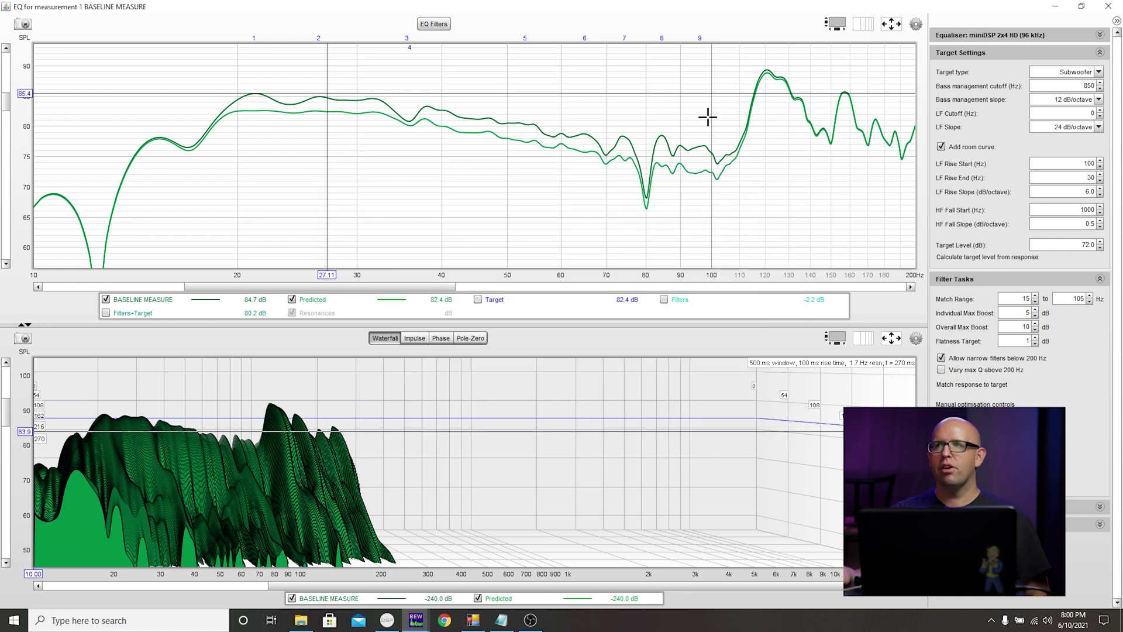
# Step: Import 72DB INPUT PEQ.txt into MiniDSP Input 1's parametric EQ via Advanced, then minimize the plugin
pyautogui.click(1055, 8)
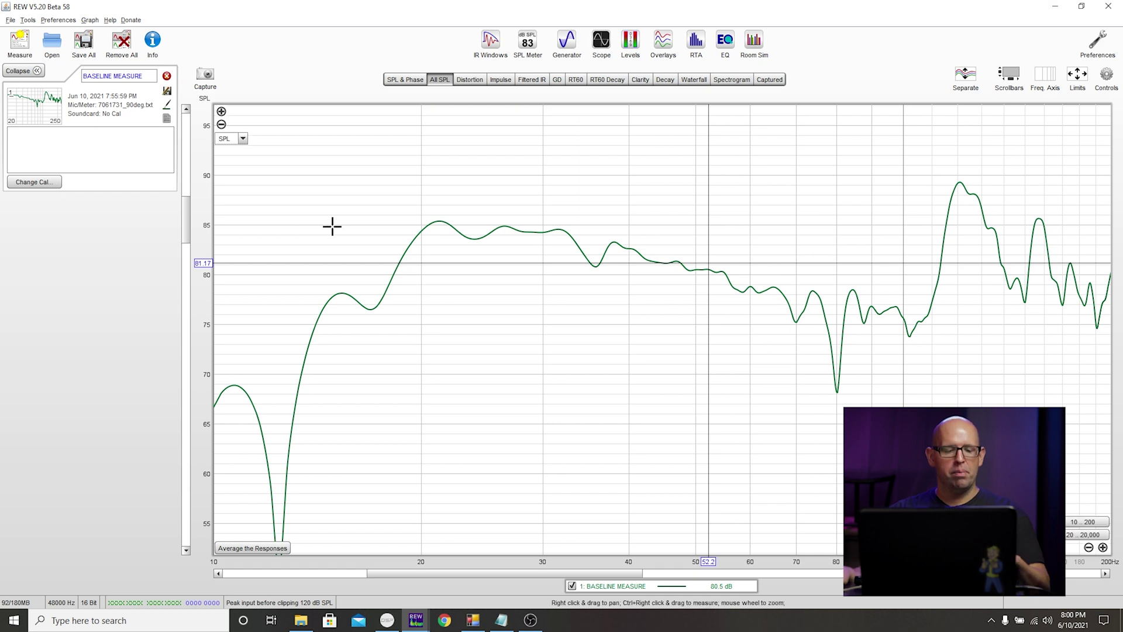
pyautogui.hotkey('alt', 'Tab')
pyautogui.hotkey('alt', 'Tab')
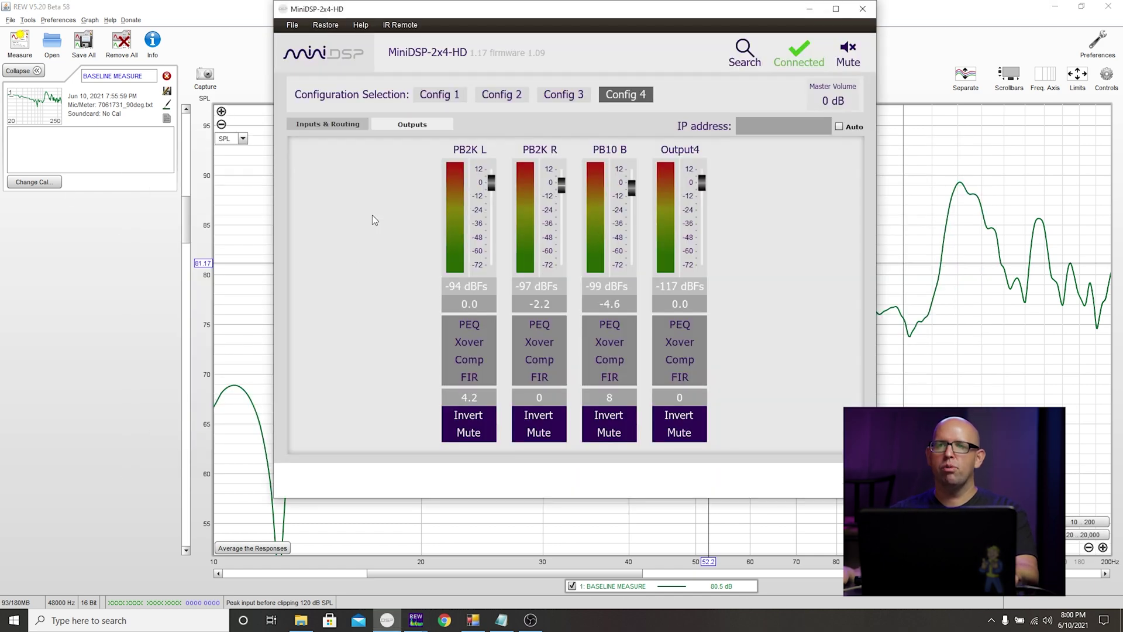
pyautogui.click(328, 124)
pyautogui.click(331, 363)
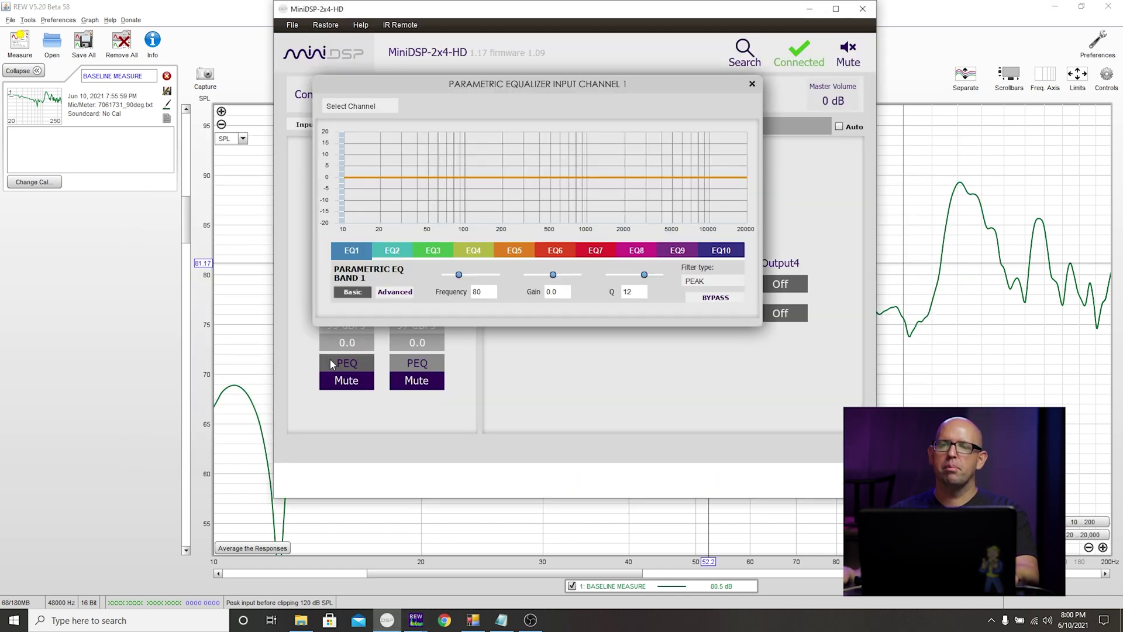
pyautogui.click(408, 293)
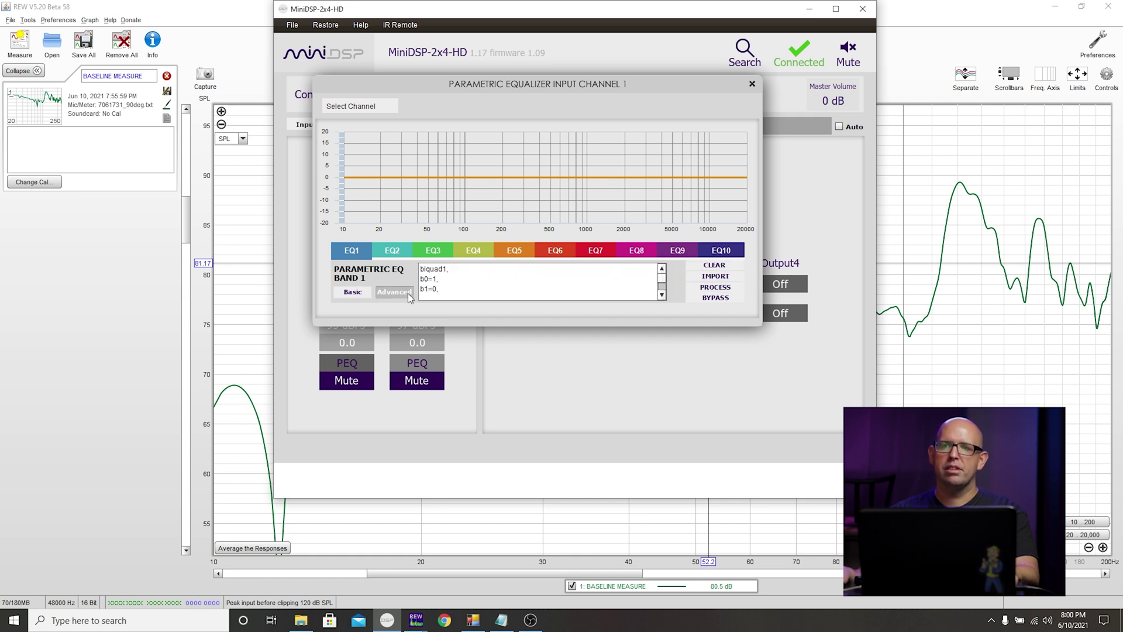
pyautogui.click(728, 279)
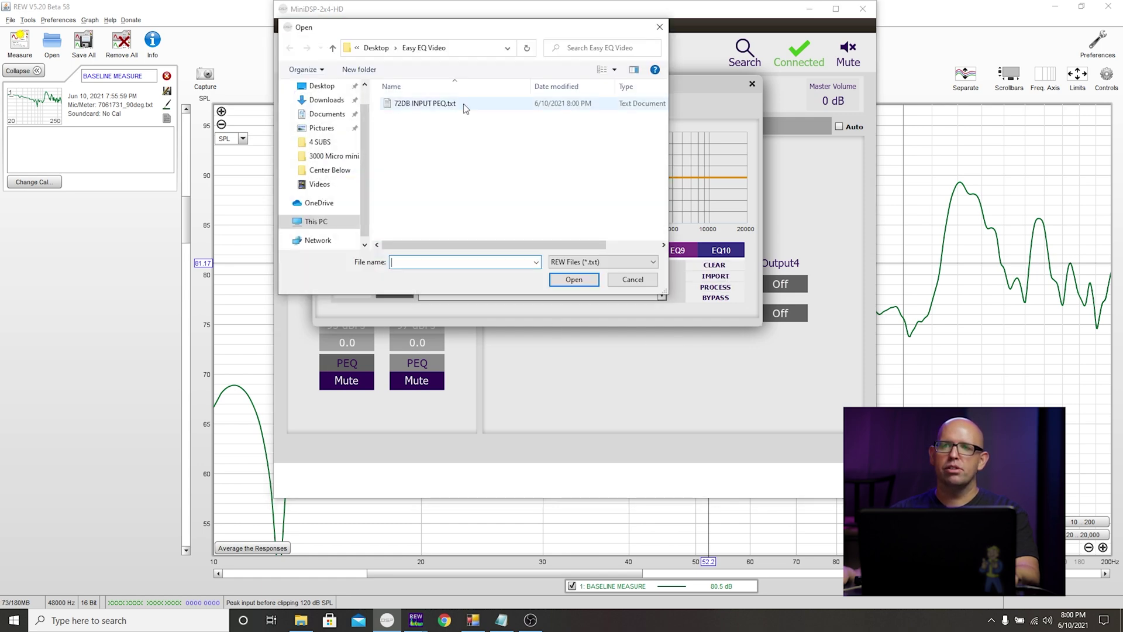
pyautogui.click(426, 108)
pyautogui.click(574, 279)
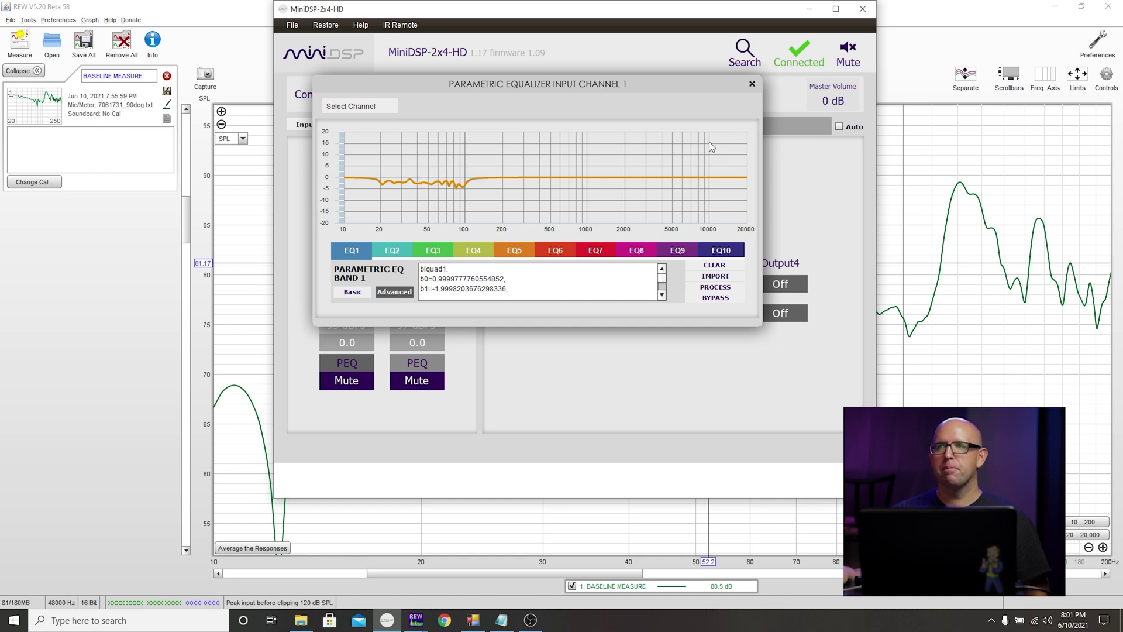
pyautogui.click(752, 84)
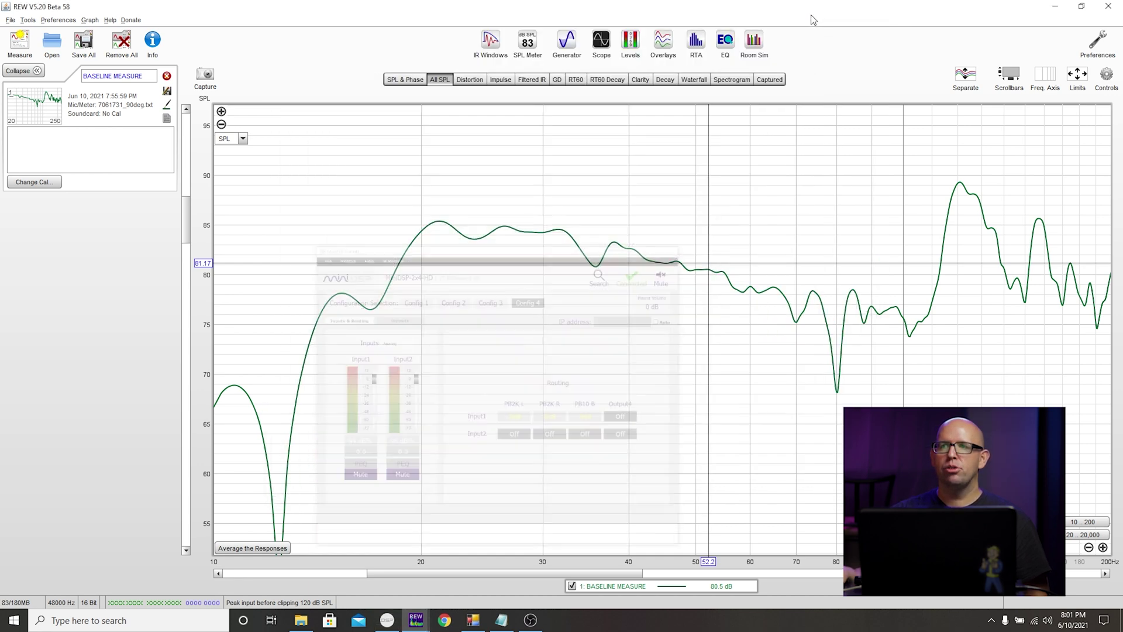
# Step: Start a new REW sweep measurement named '72DB 1ST EQ ATTEMPT'
pyautogui.click(809, 9)
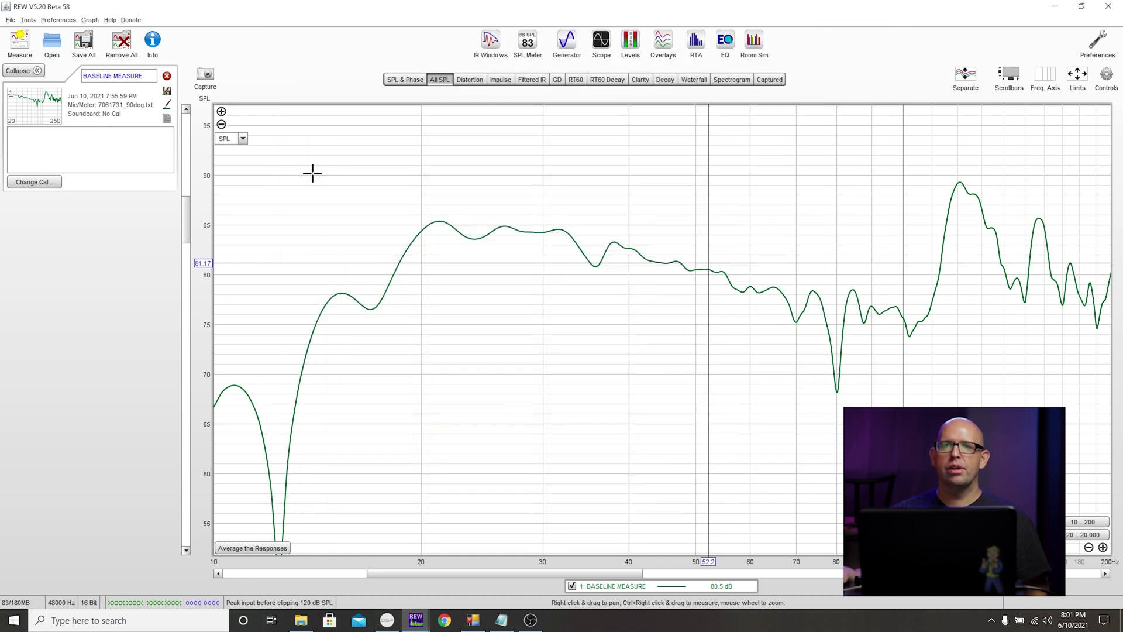
pyautogui.click(20, 41)
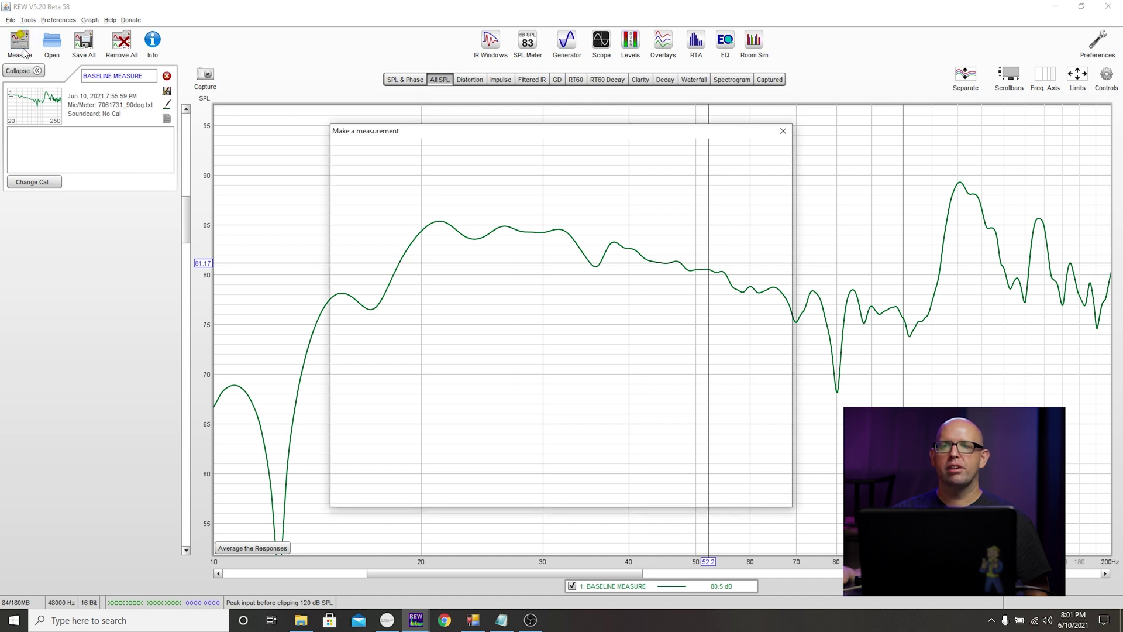
pyautogui.tripleClick(445, 178)
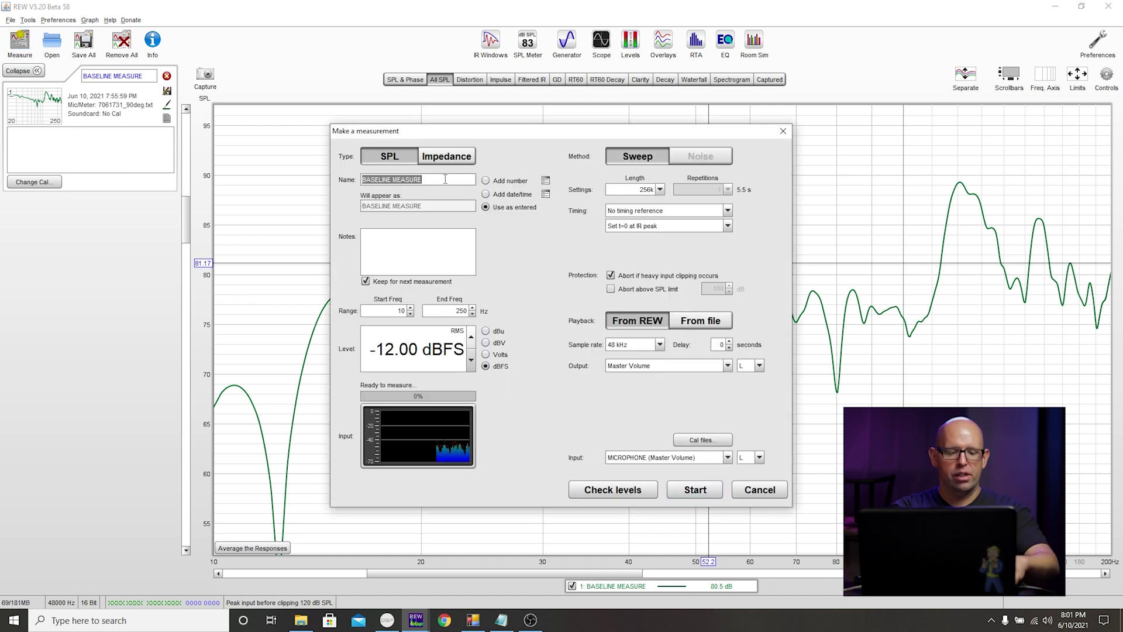
pyautogui.write('72DB 1ST EQ ATTE')
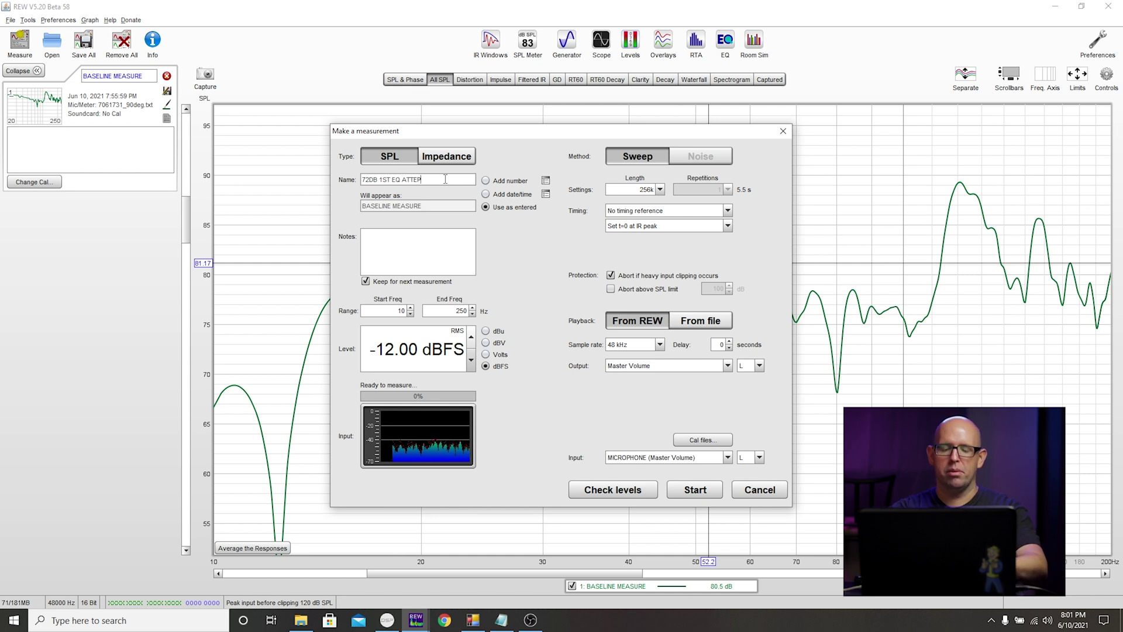
pyautogui.write('MPT')
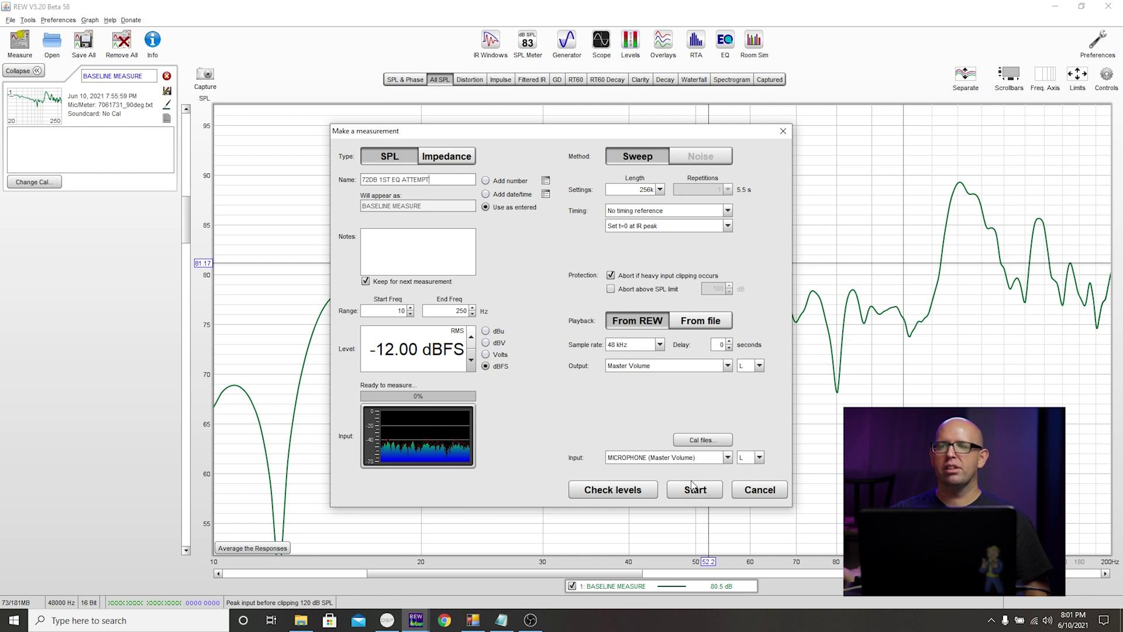
pyautogui.click(697, 490)
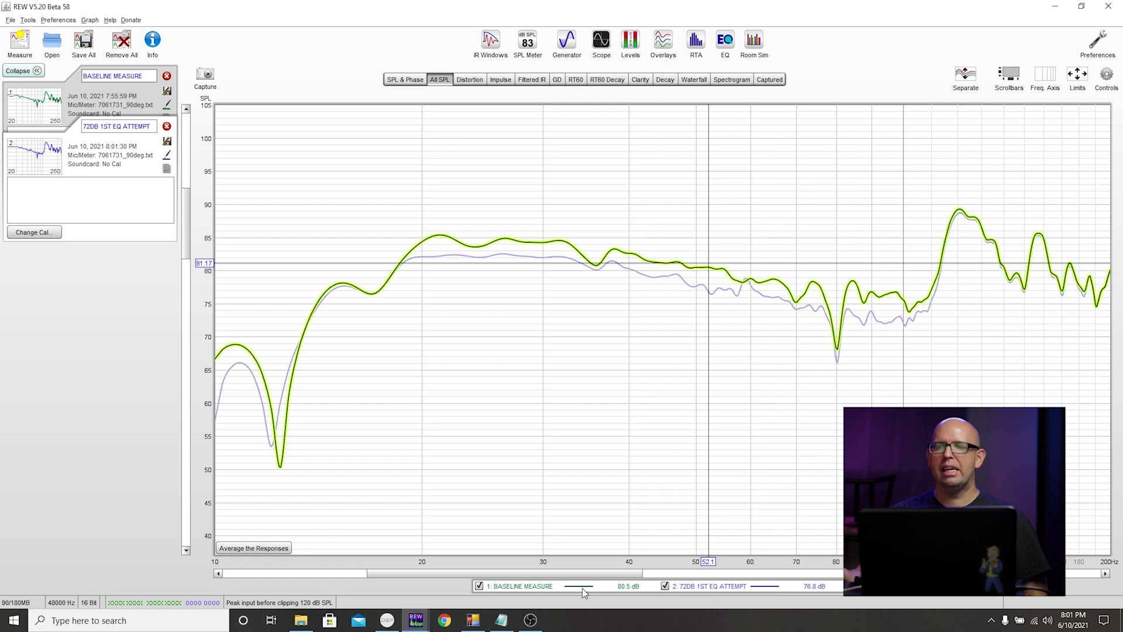
# Step: Hide BASELINE MEASURE, zoom the SPL axis in, then show the baseline again for comparison
pyautogui.click(478, 585)
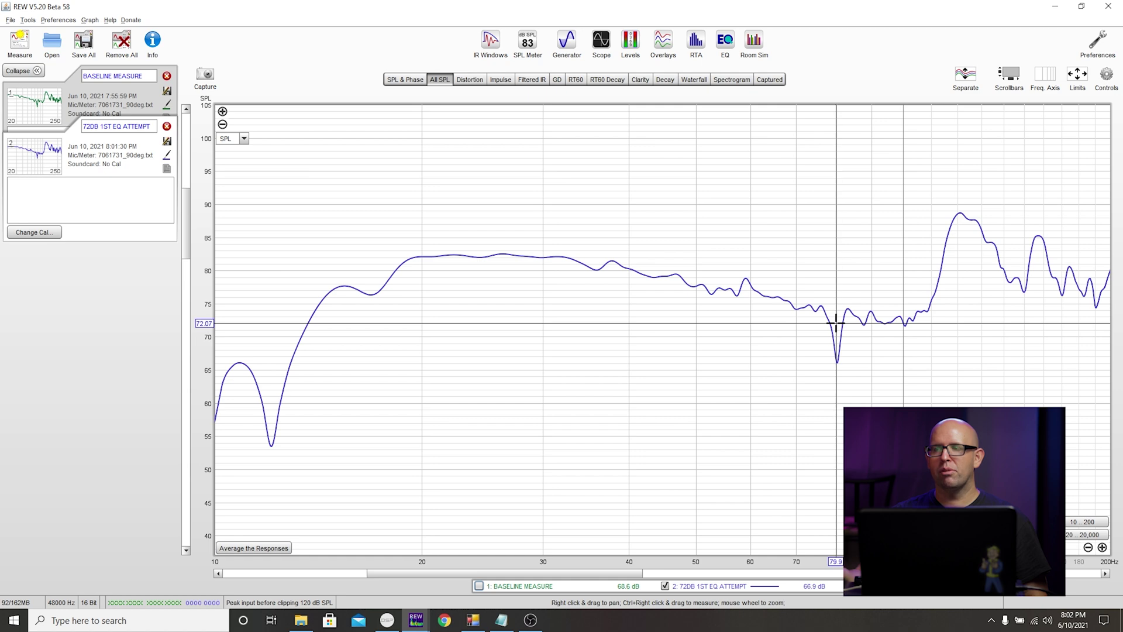
pyautogui.click(222, 111)
pyautogui.click(619, 589)
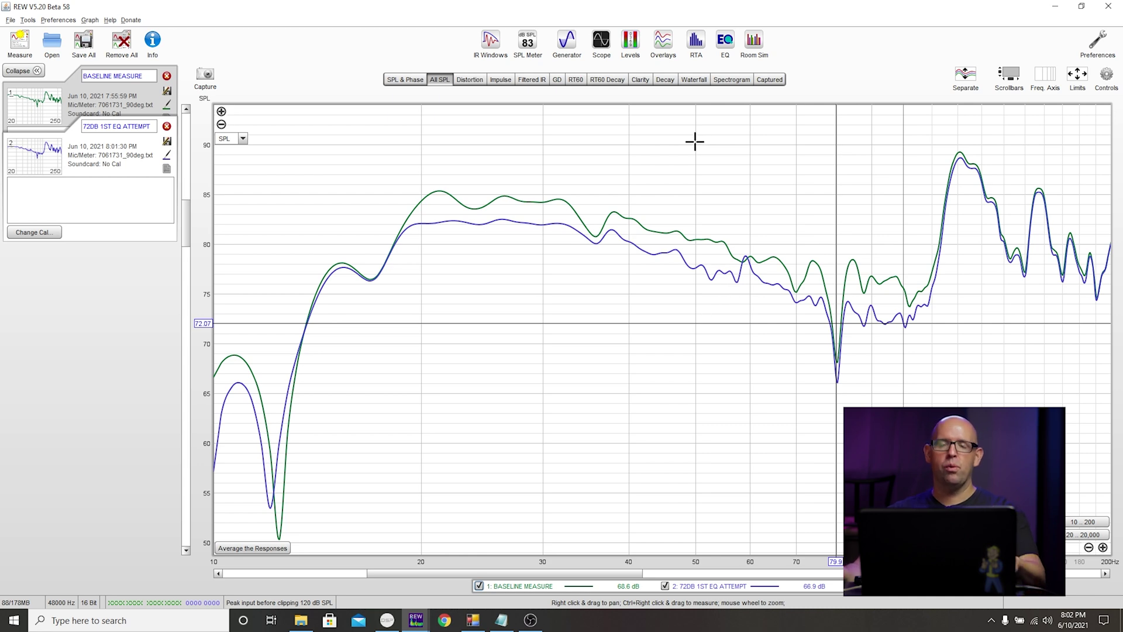
# Step: Open the equaliser full screen and set the target level to 73 dB
pyautogui.click(724, 41)
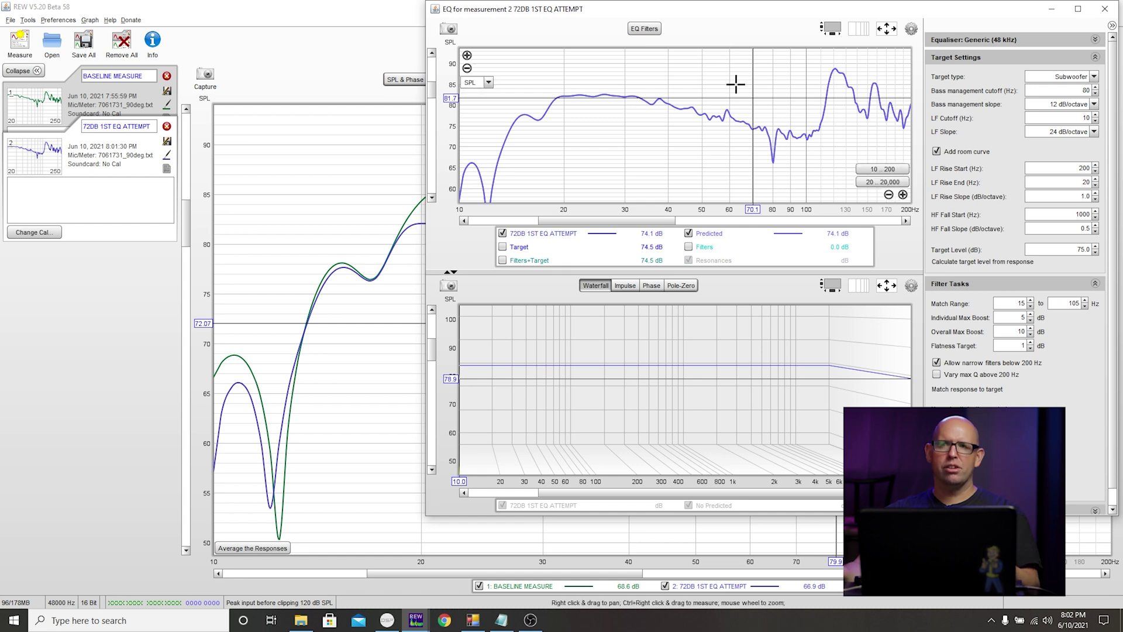
pyautogui.click(1078, 9)
pyautogui.click(1026, 36)
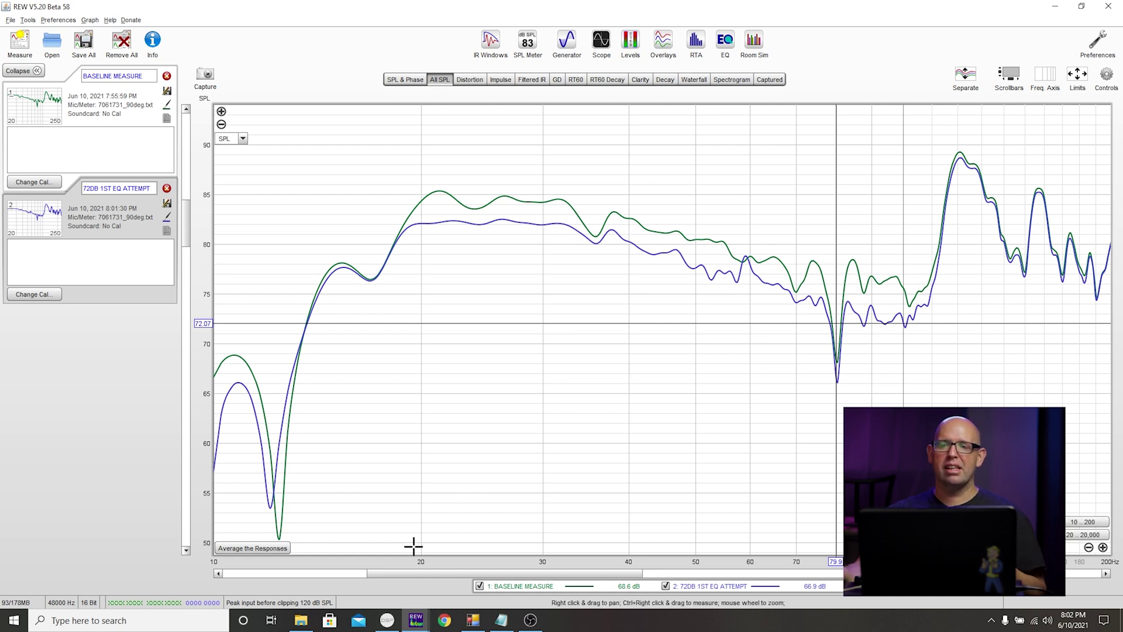
pyautogui.moveTo(415, 619)
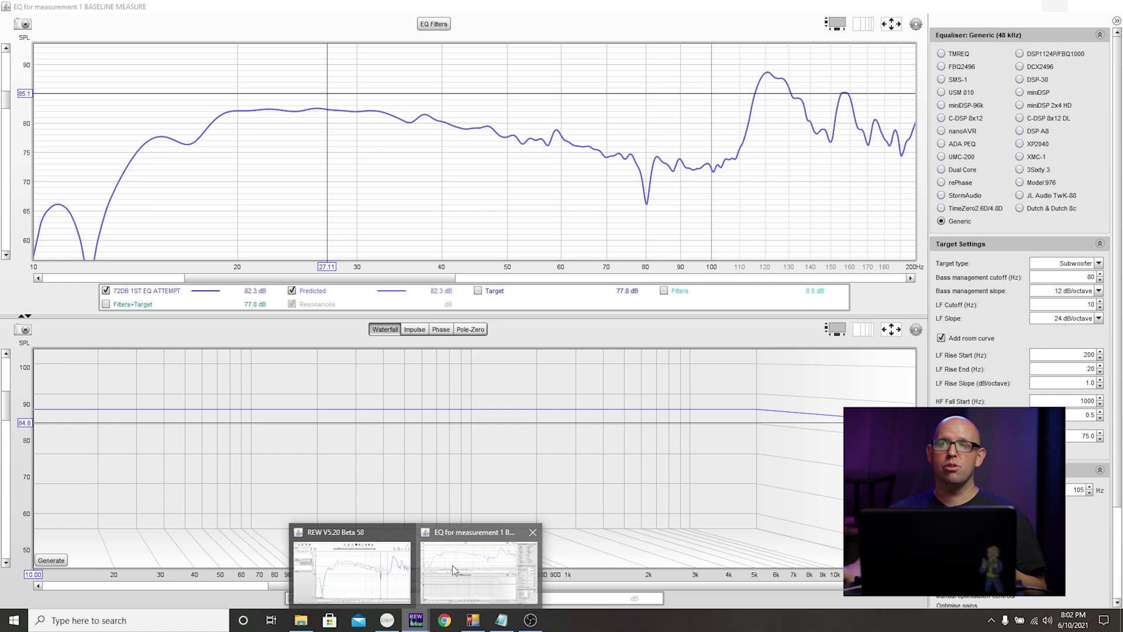
pyautogui.click(451, 565)
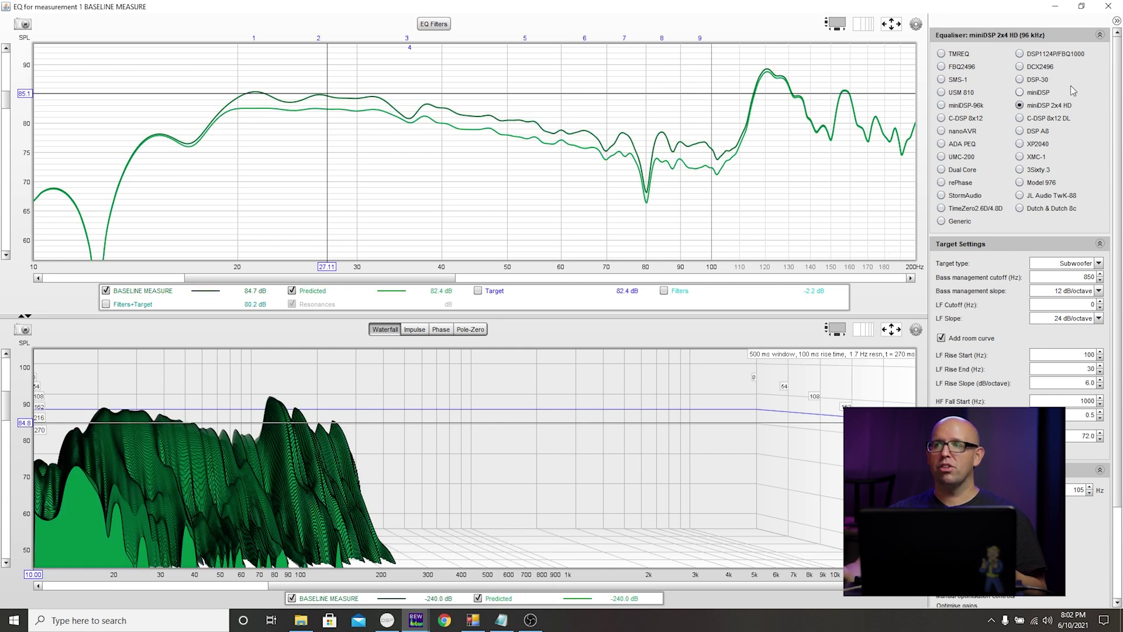
pyautogui.moveTo(1114, 331); pyautogui.dragTo(1120, 451)
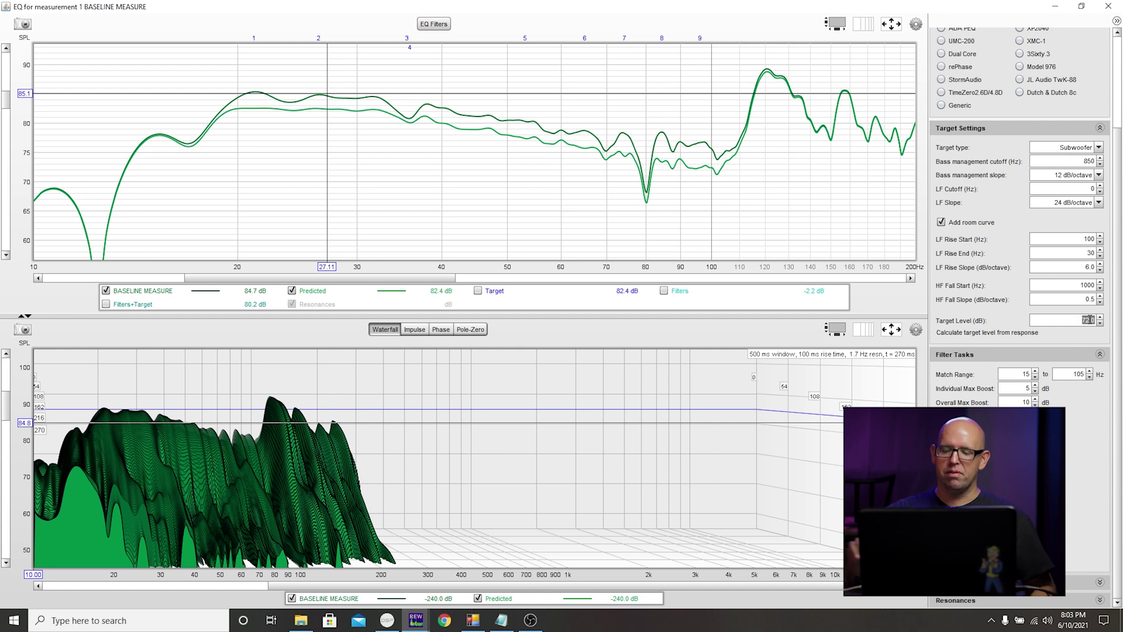
pyautogui.write('73')
pyautogui.press('Return')
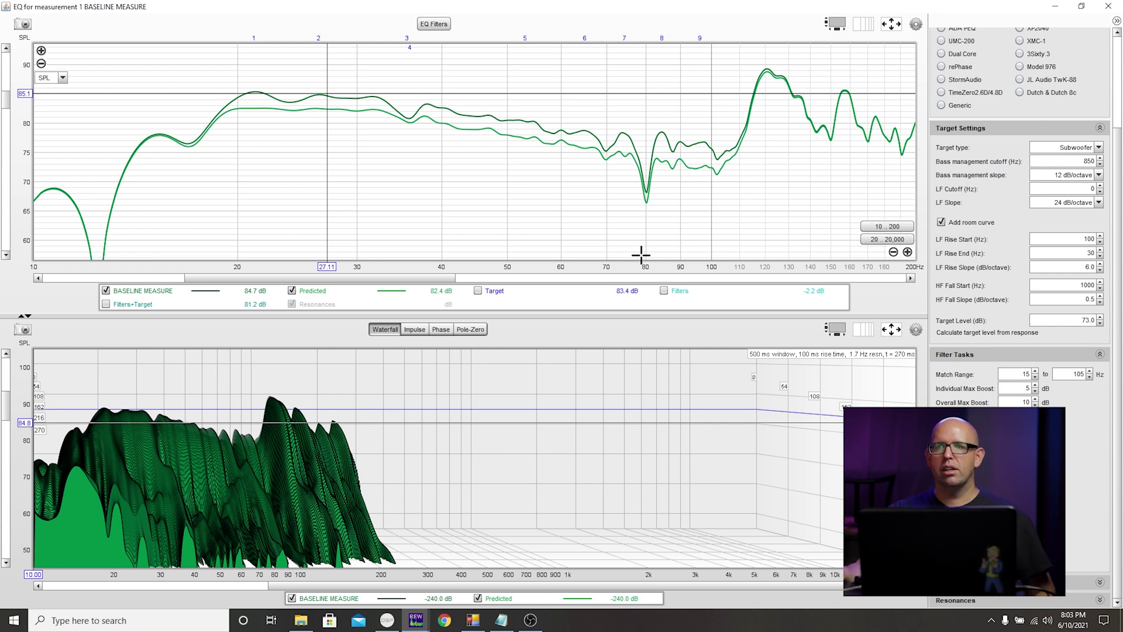
# Step: Show the target curve and match the response to the 73 dB target, accepting the warning
pyautogui.click(477, 290)
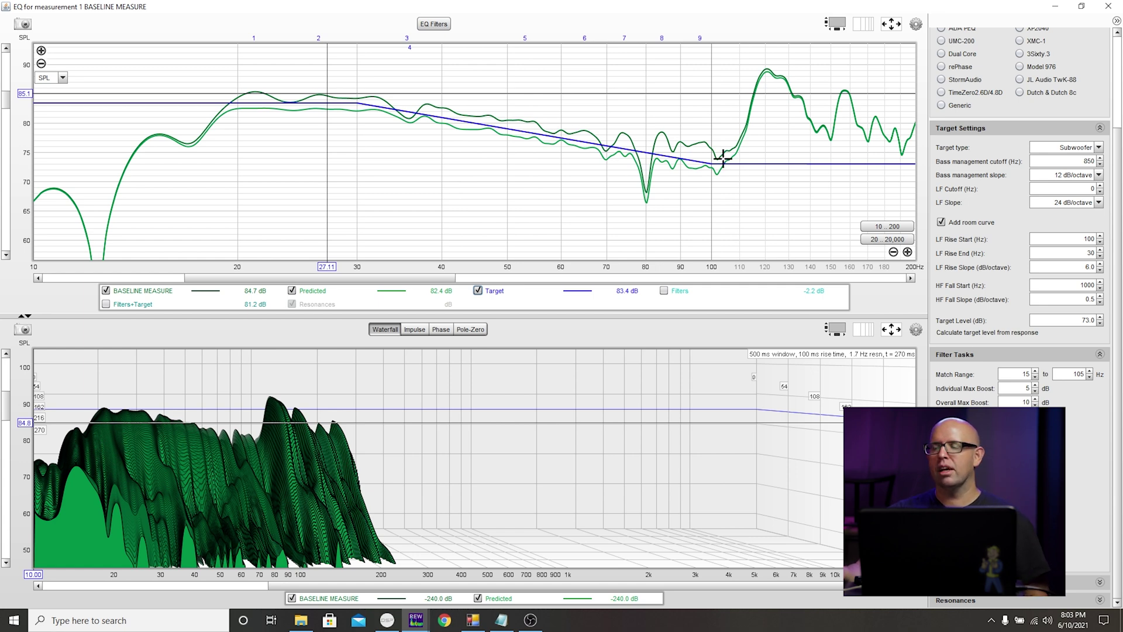
pyautogui.click(1025, 490)
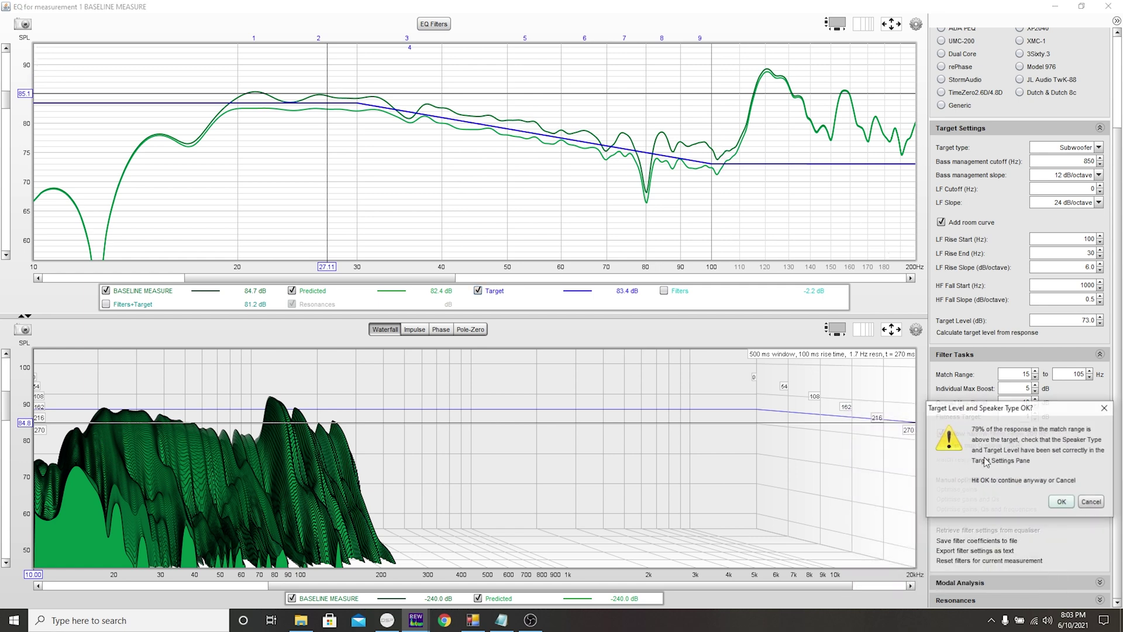
pyautogui.click(1062, 502)
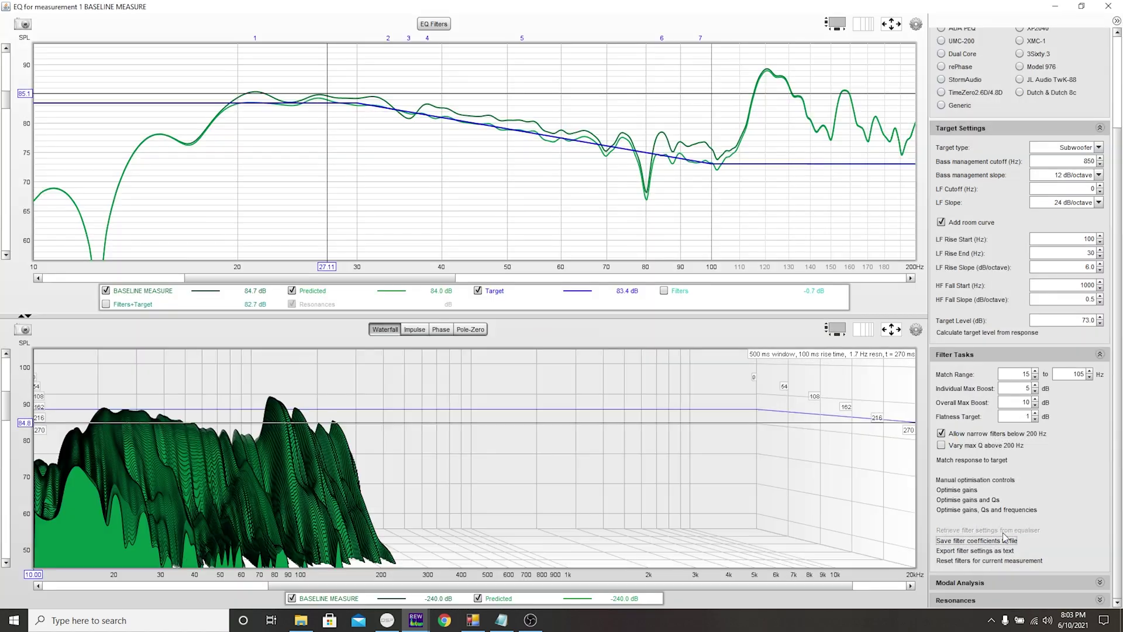
# Step: Save the new filter coefficients as 73DB INPUT PEQ.txt, then minimize the EQ window
pyautogui.click(1001, 542)
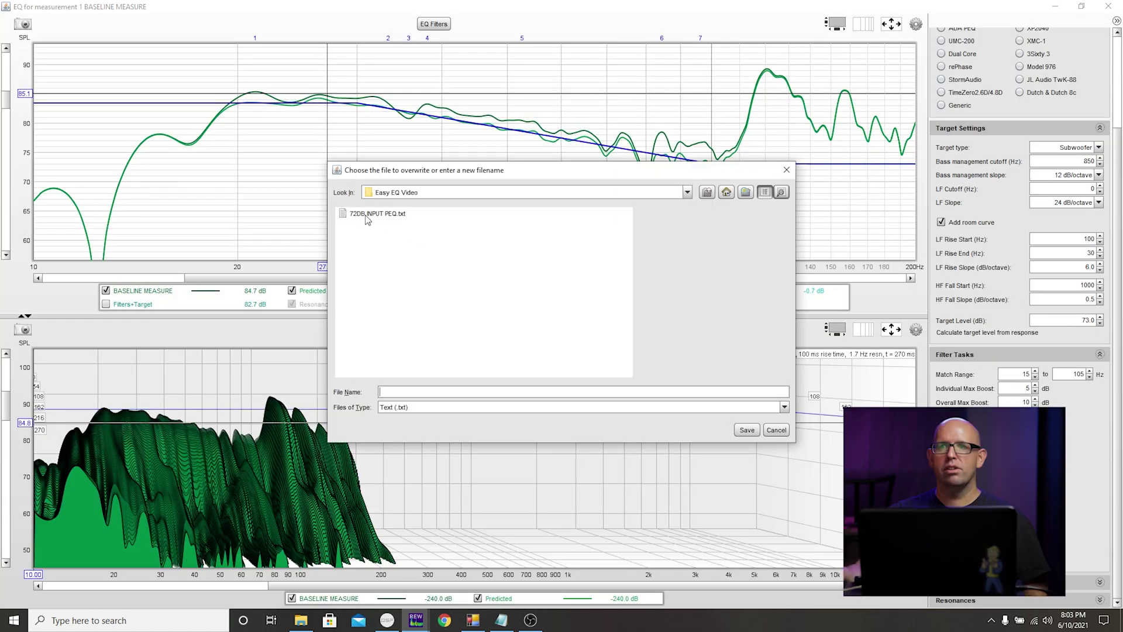
pyautogui.click(396, 214)
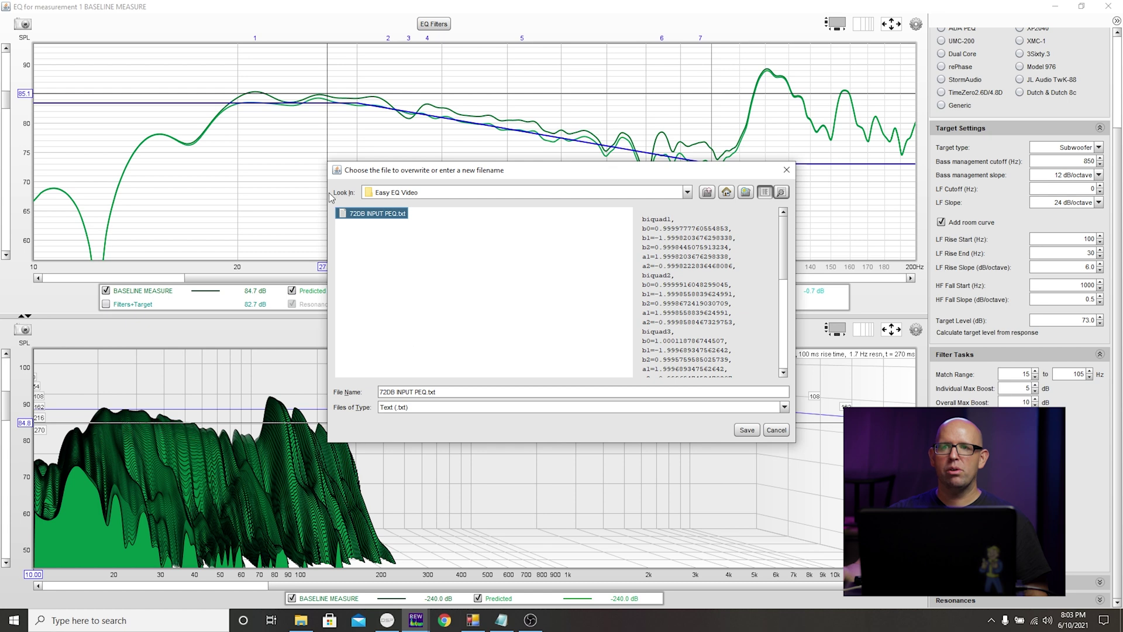
pyautogui.click(383, 392)
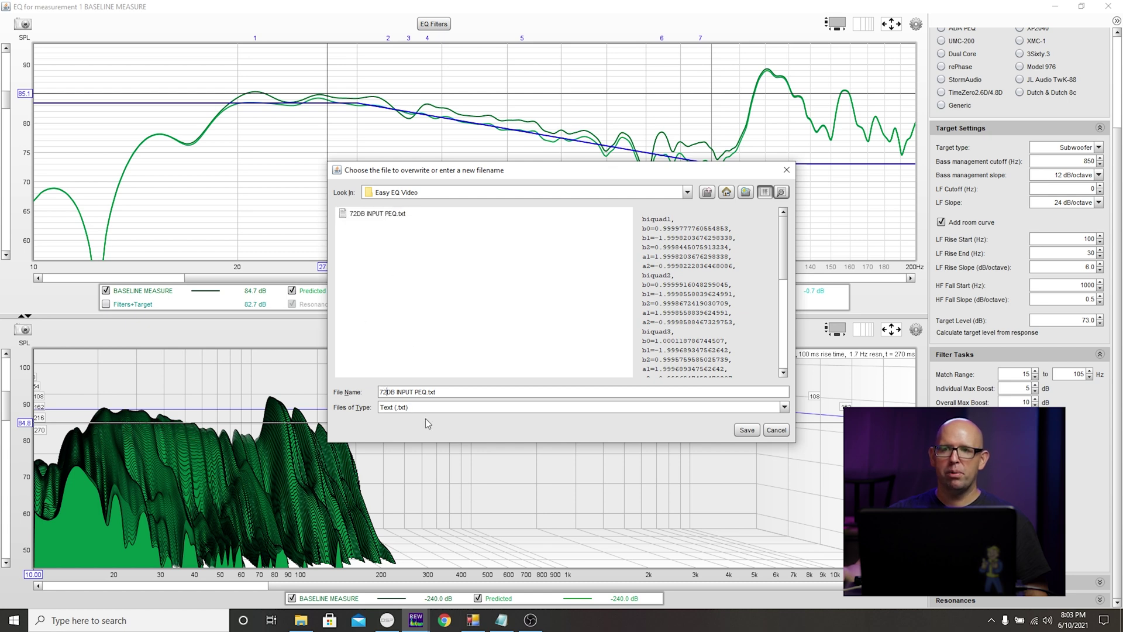
pyautogui.hotkey('shift', 'Right')
pyautogui.write('3')
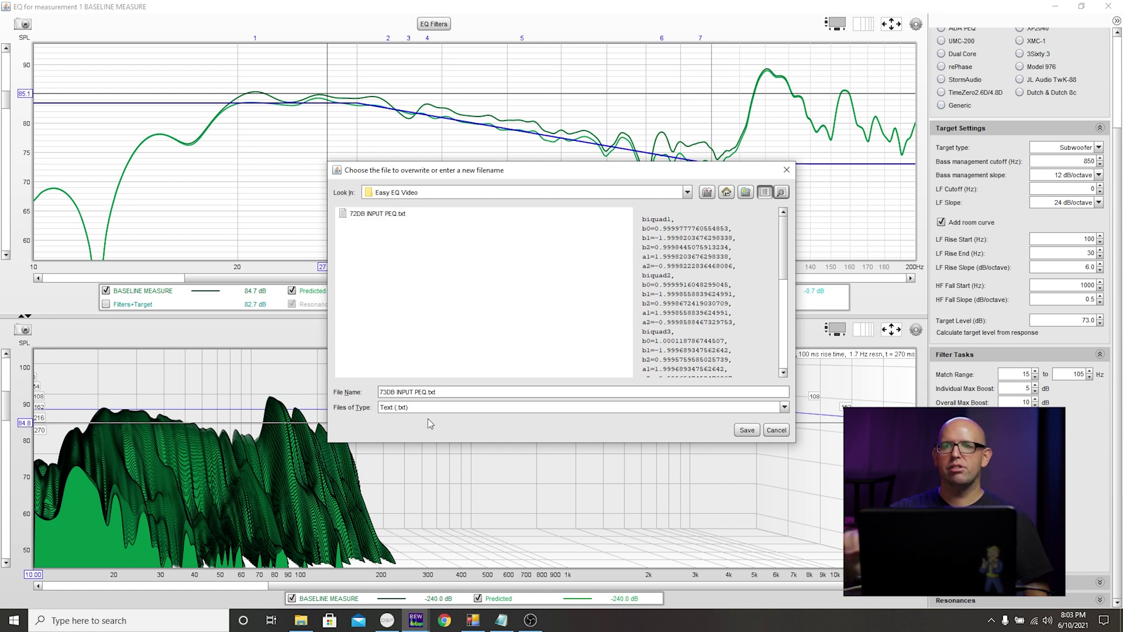
pyautogui.click(748, 432)
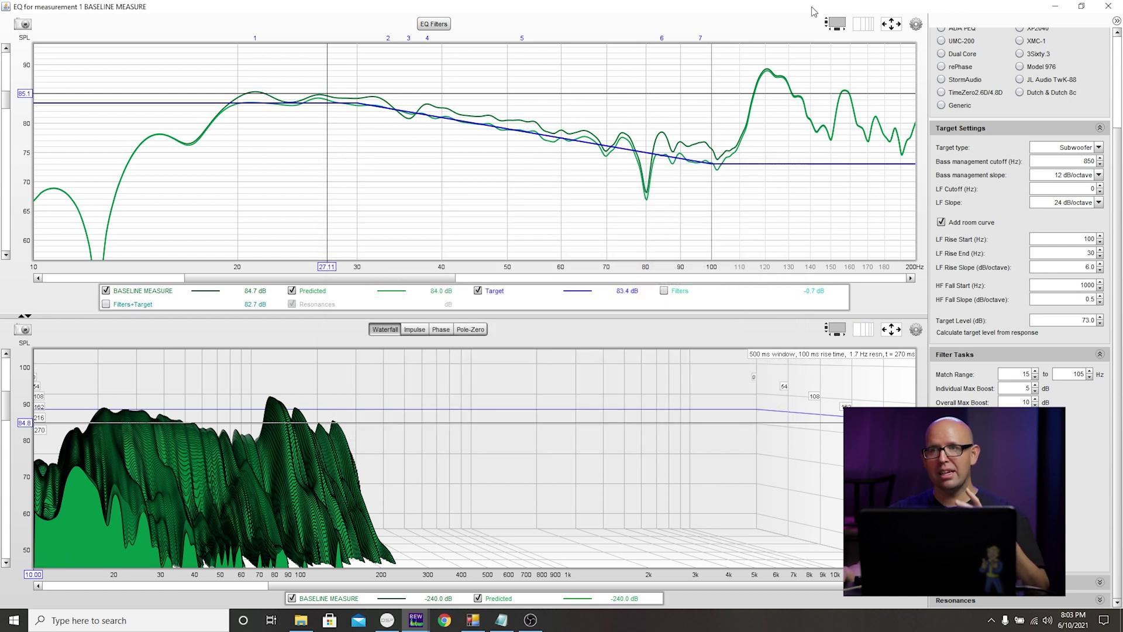
pyautogui.click(1050, 8)
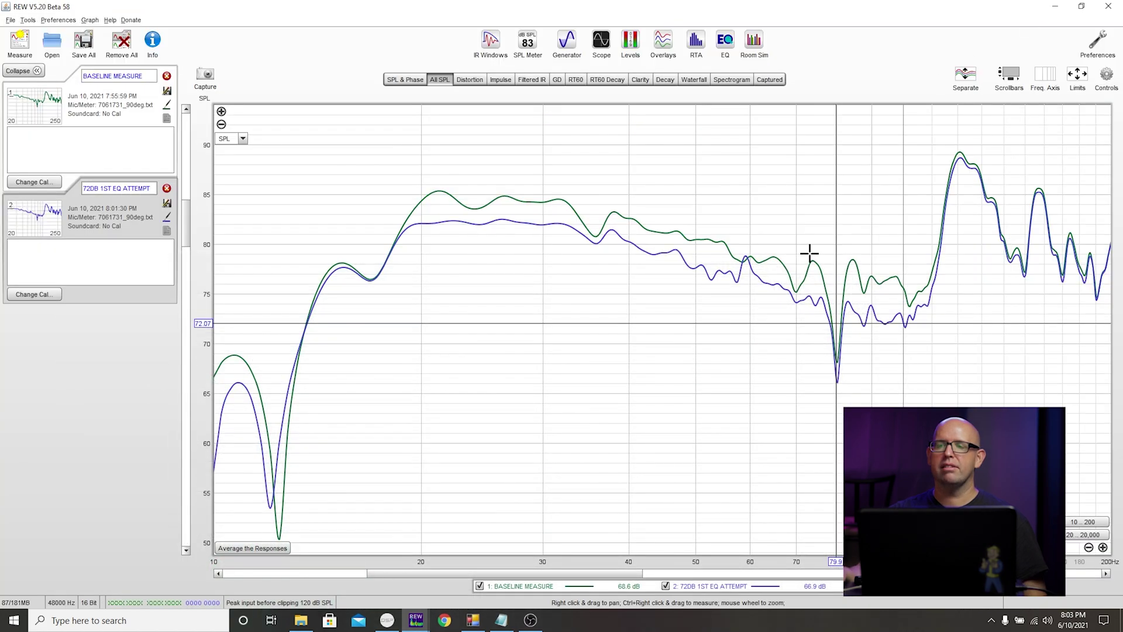
# Step: Import 73DB INPUT PEQ.txt into MiniDSP Input 1's EQ, then open REW's new measurement setup
pyautogui.click(388, 622)
pyautogui.click(348, 363)
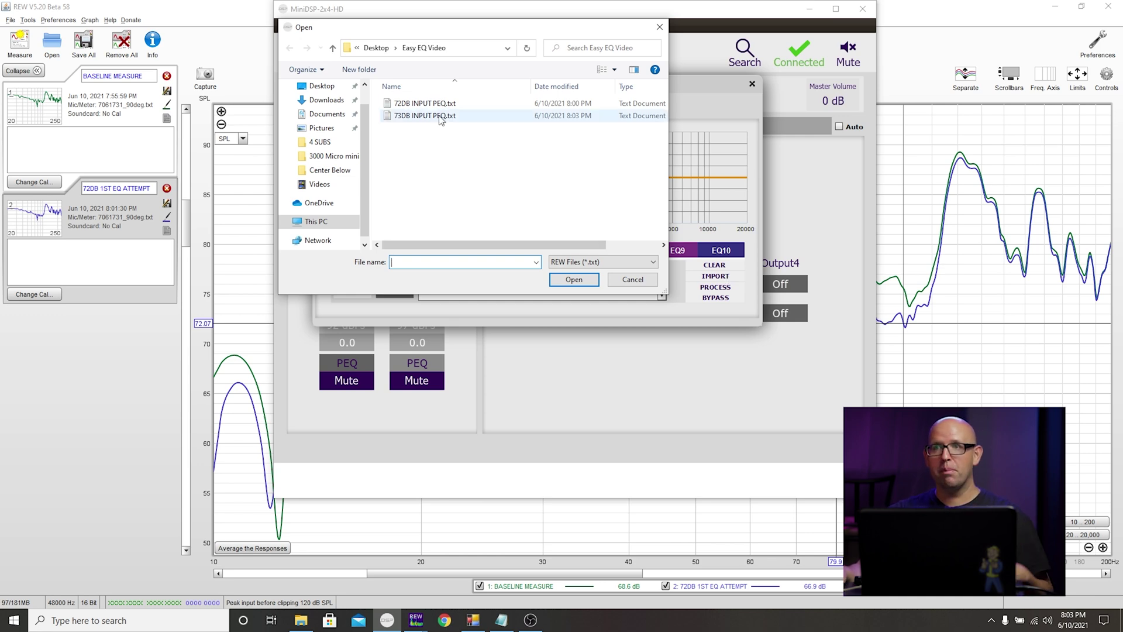
pyautogui.click(440, 116)
pyautogui.click(573, 279)
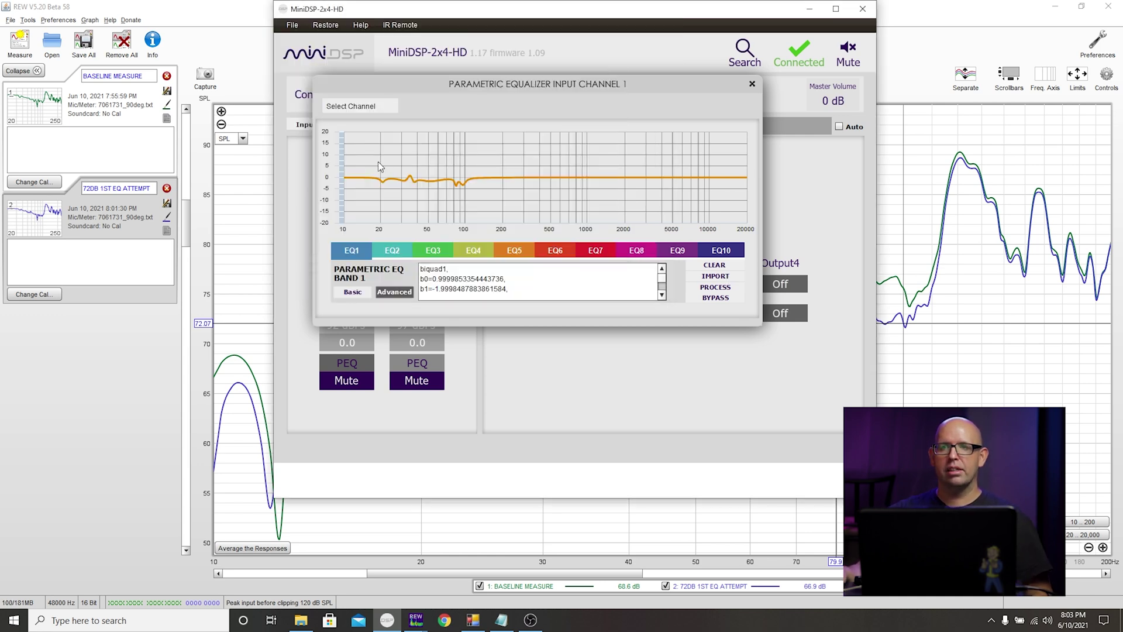
pyautogui.click(964, 124)
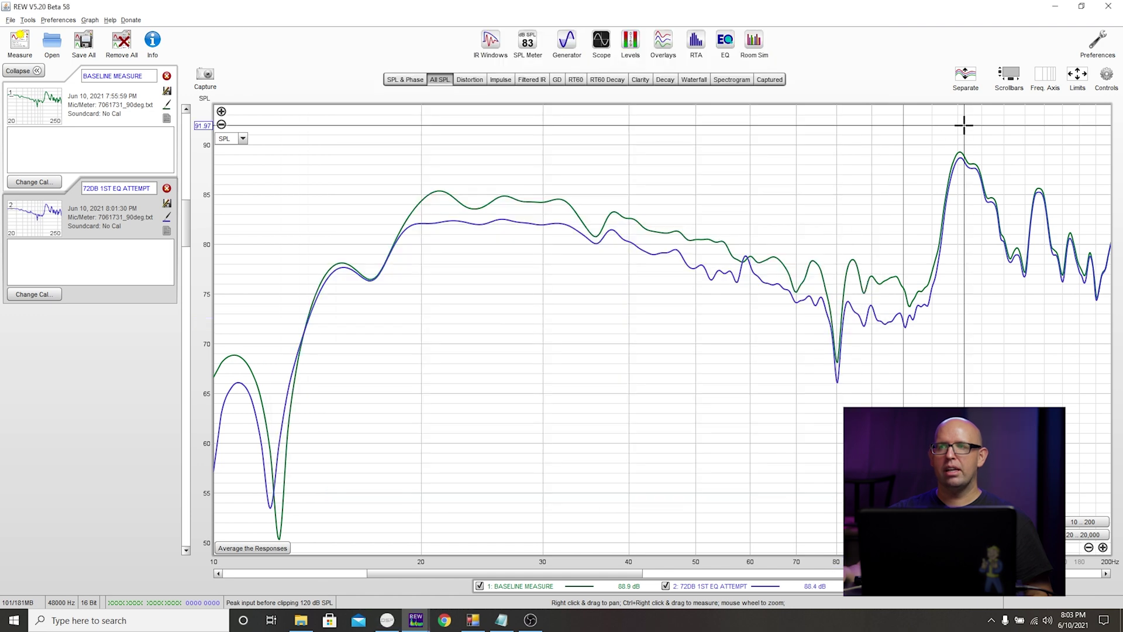
pyautogui.click(19, 43)
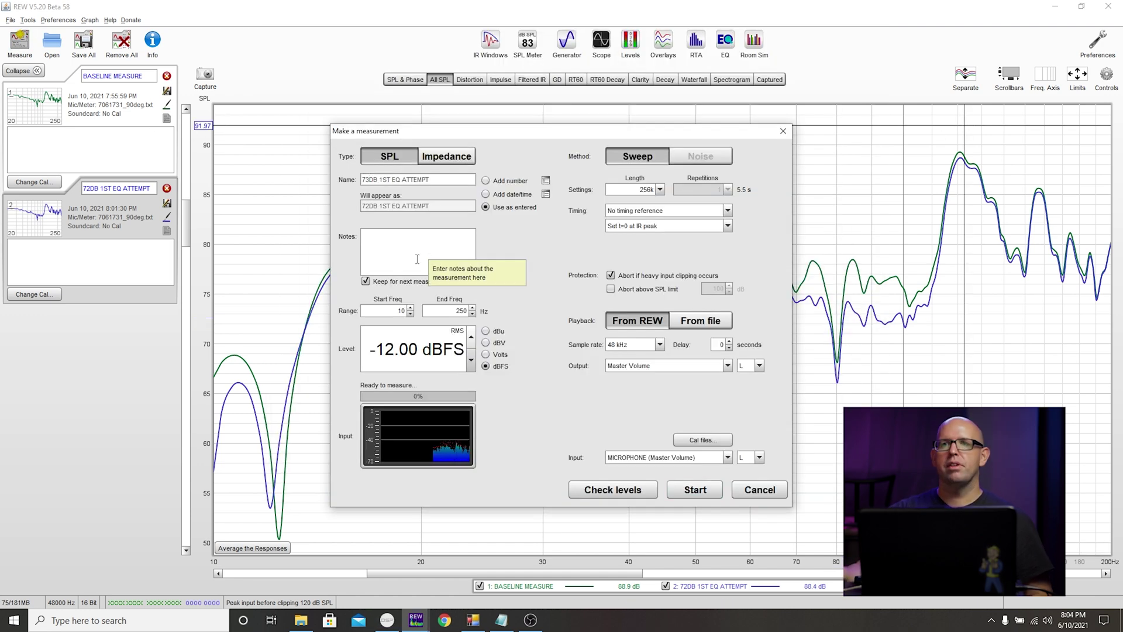
# Step: Run the 73DB 1ST EQ ATTEMPT sweep and compare traces, leaving only the 72DB attempt shown
pyautogui.click(672, 488)
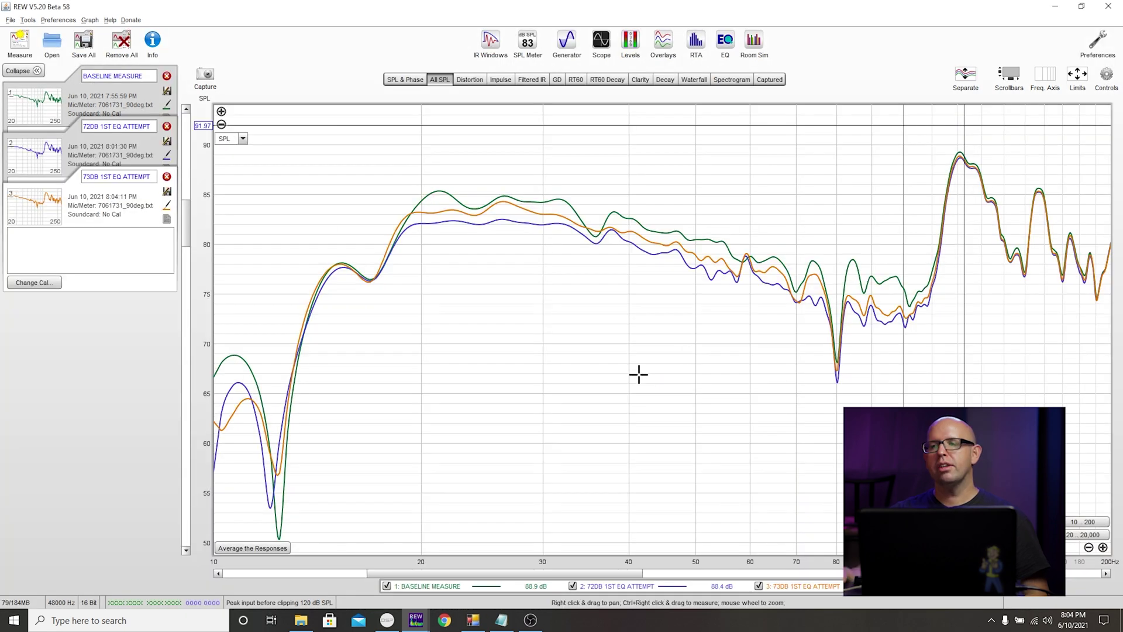
pyautogui.click(459, 587)
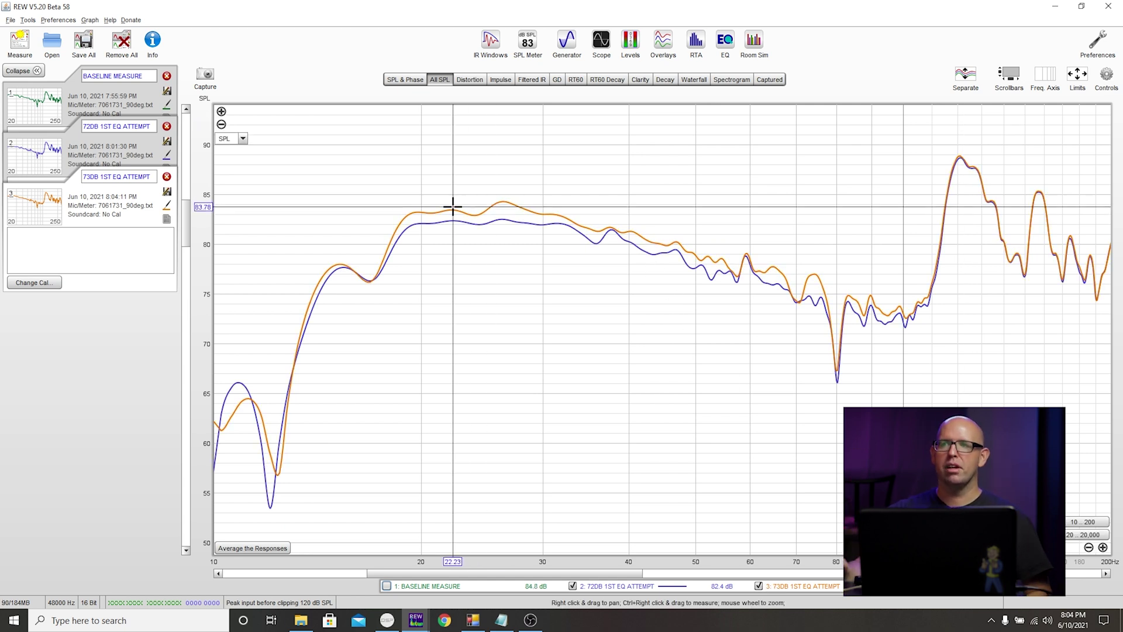
pyautogui.click(608, 587)
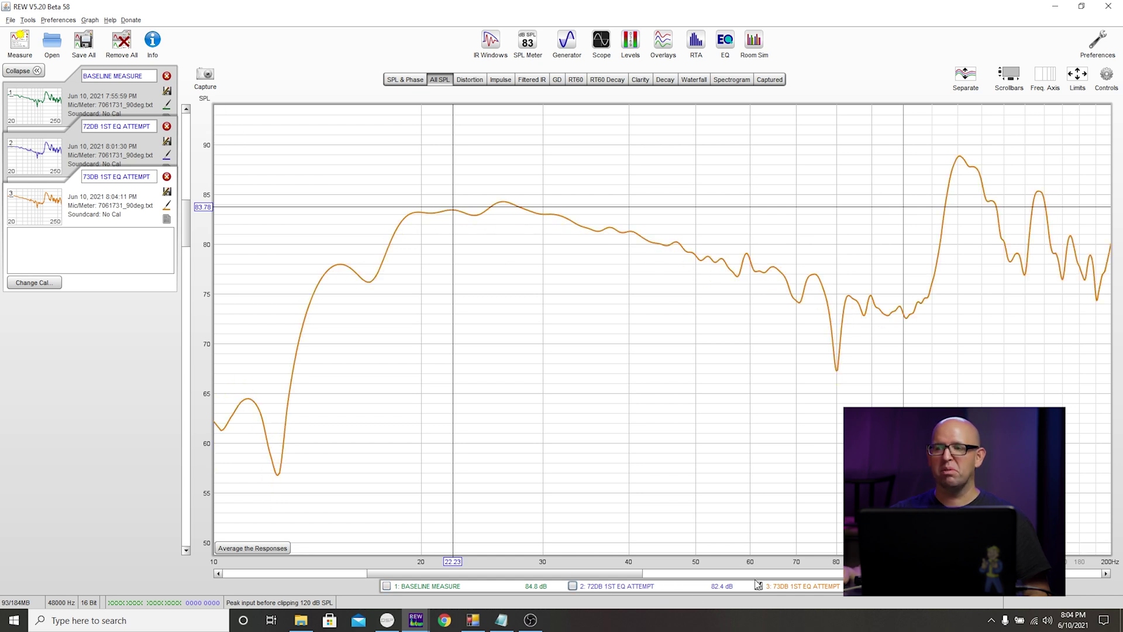
pyautogui.click(572, 586)
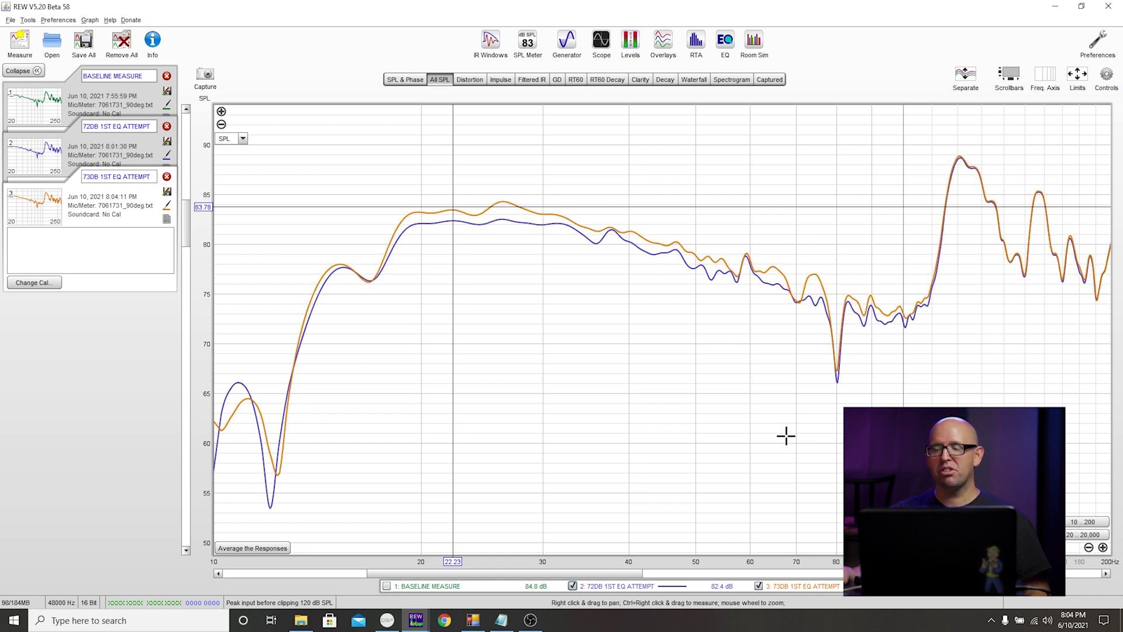
pyautogui.click(644, 587)
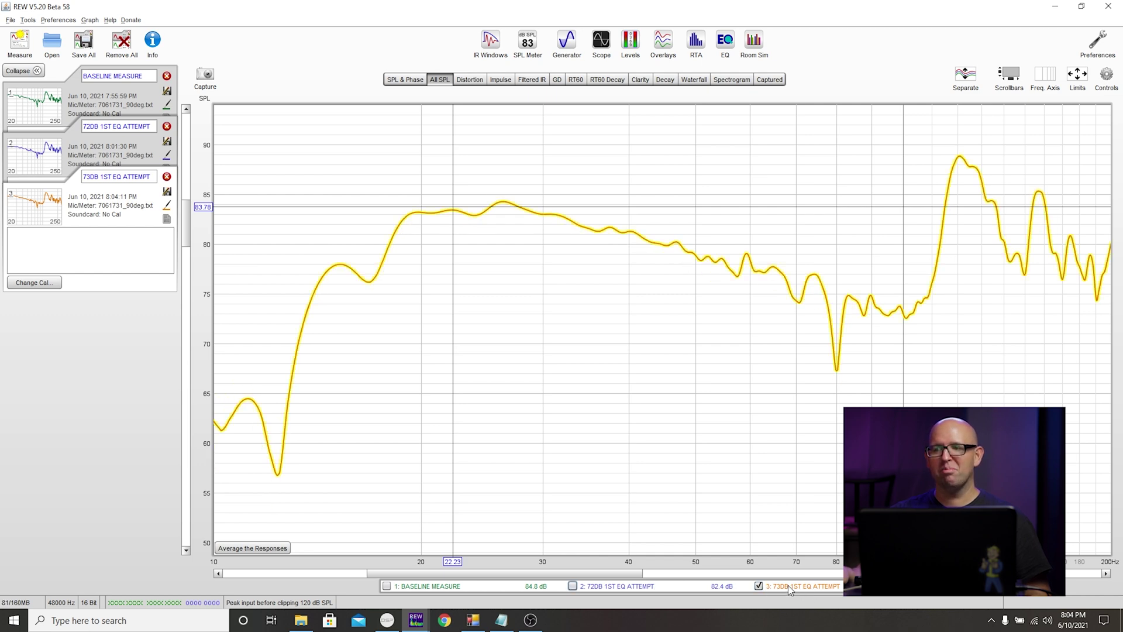
pyautogui.click(661, 587)
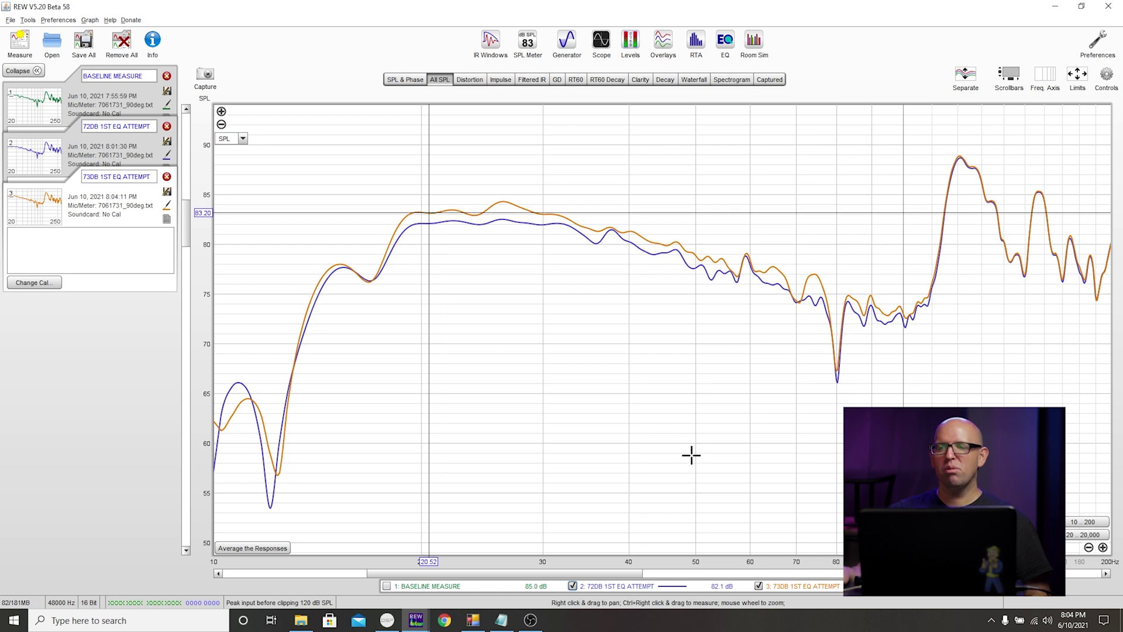
pyautogui.click(771, 586)
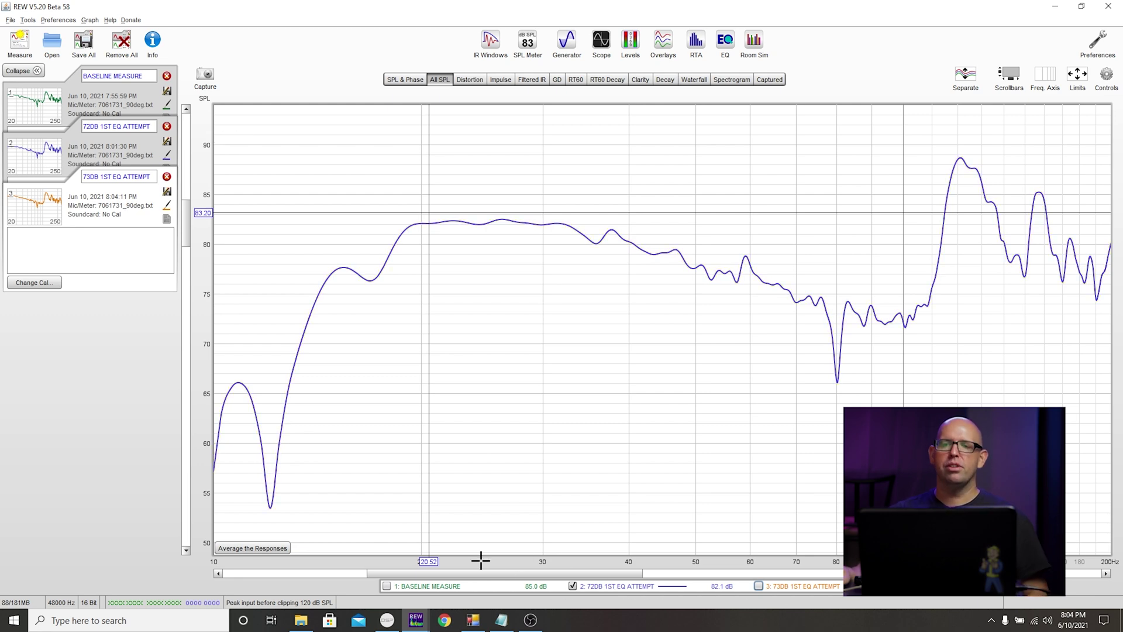
# Step: Reload 72DB INPUT PEQ.txt into MiniDSP Input 1's EQ and switch back to REW
pyautogui.click(388, 619)
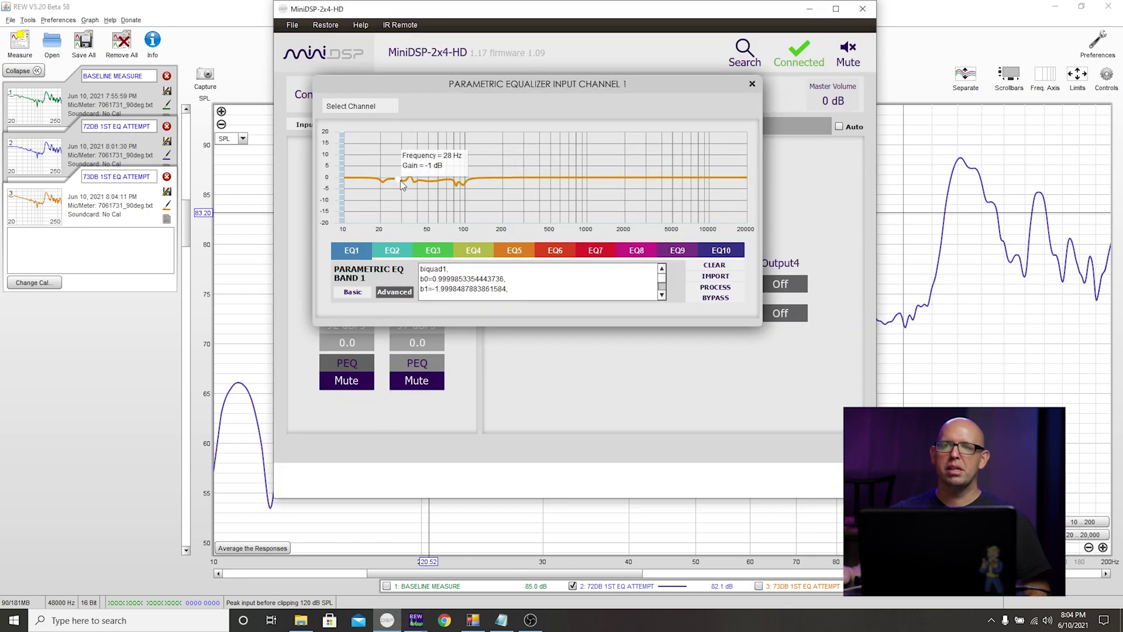
pyautogui.click(715, 276)
pyautogui.click(429, 107)
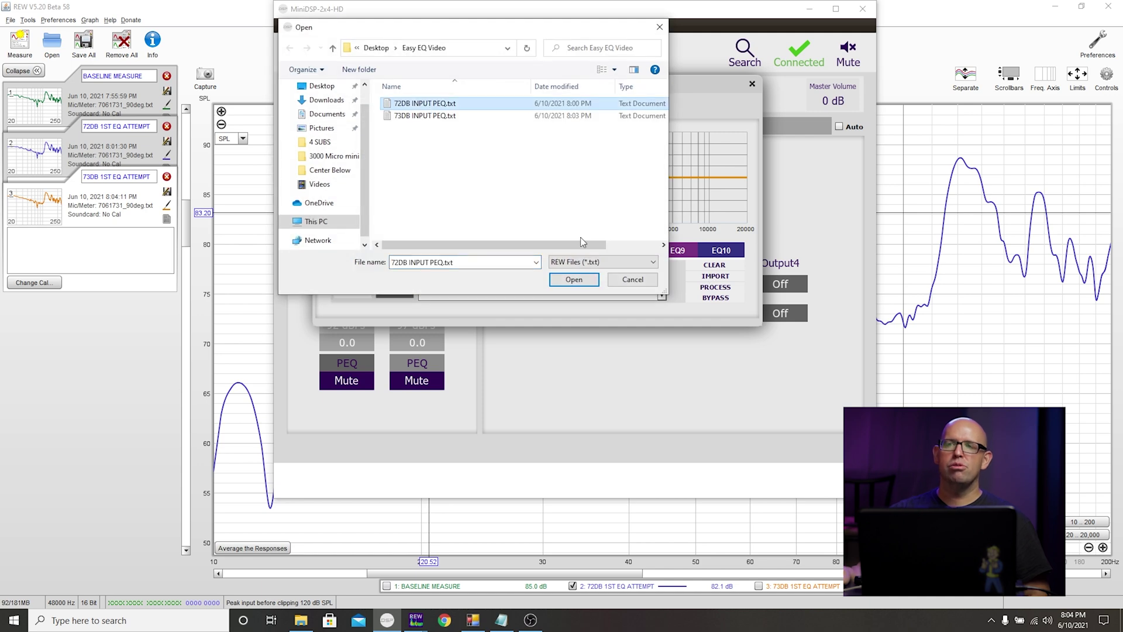
pyautogui.click(579, 279)
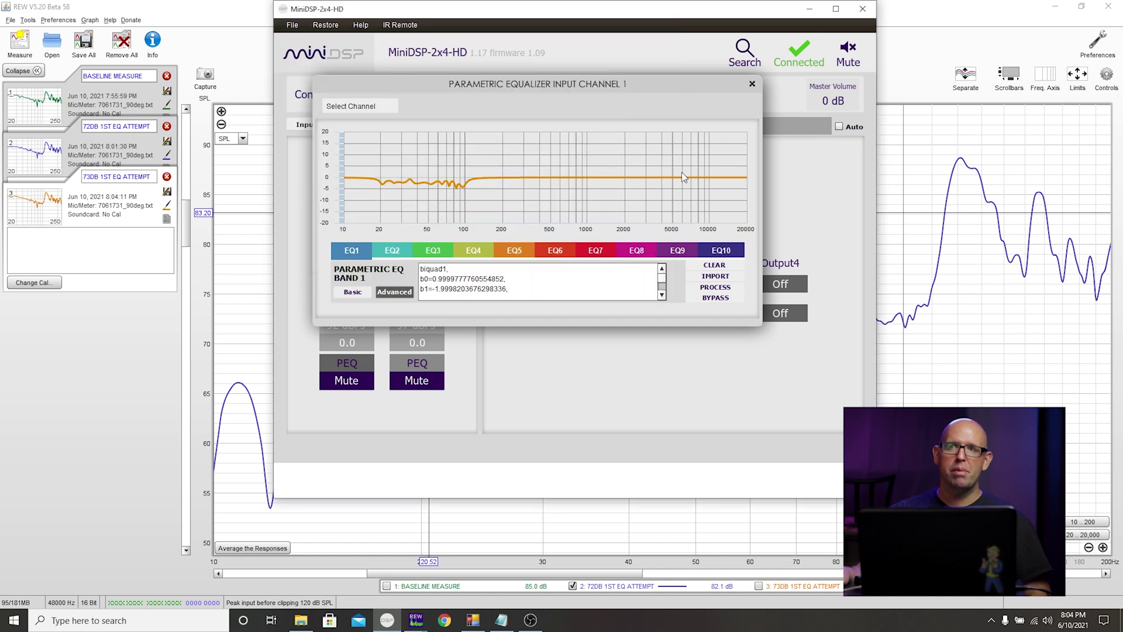
pyautogui.hotkey('alt', 'Tab')
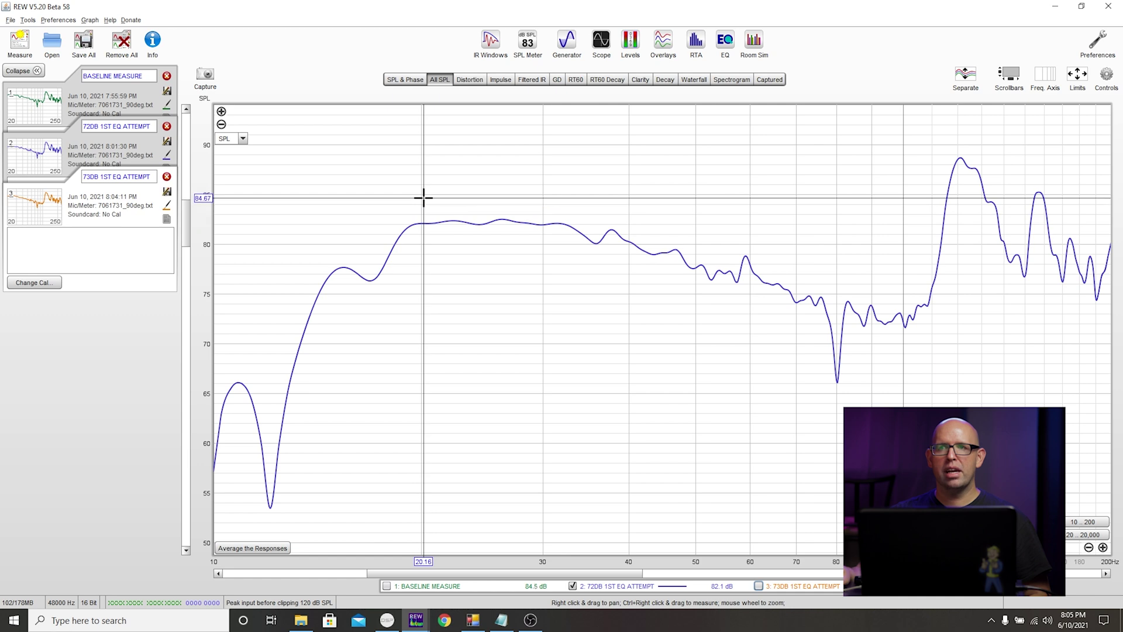
# Step: Minimize MiniDSP and run a new REW sweep named '+3'
pyautogui.click(387, 619)
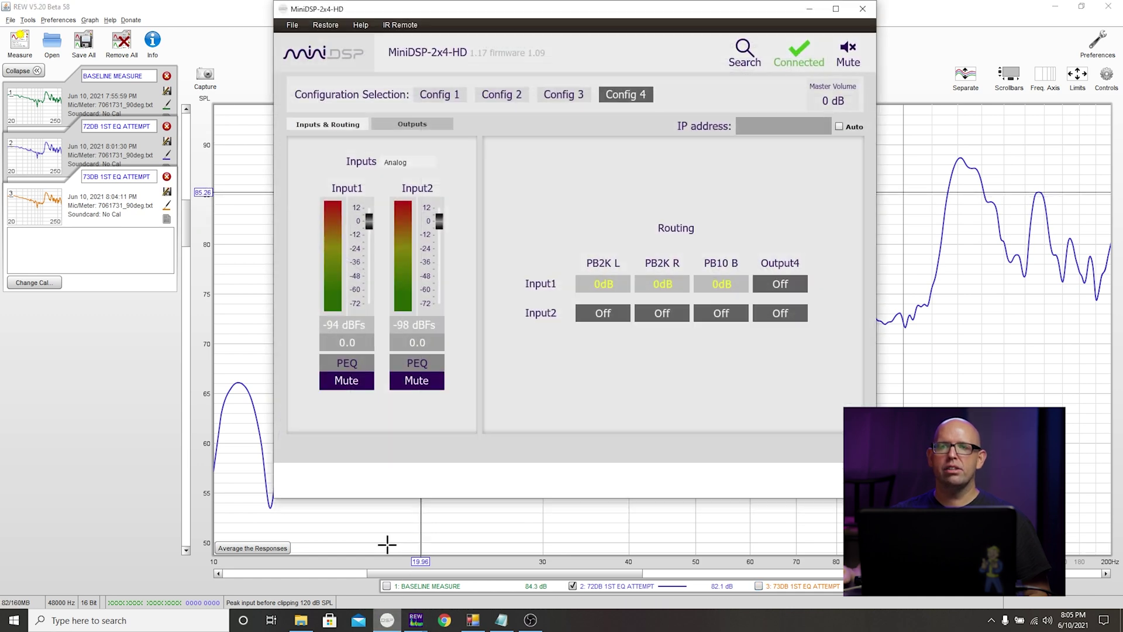
pyautogui.click(809, 8)
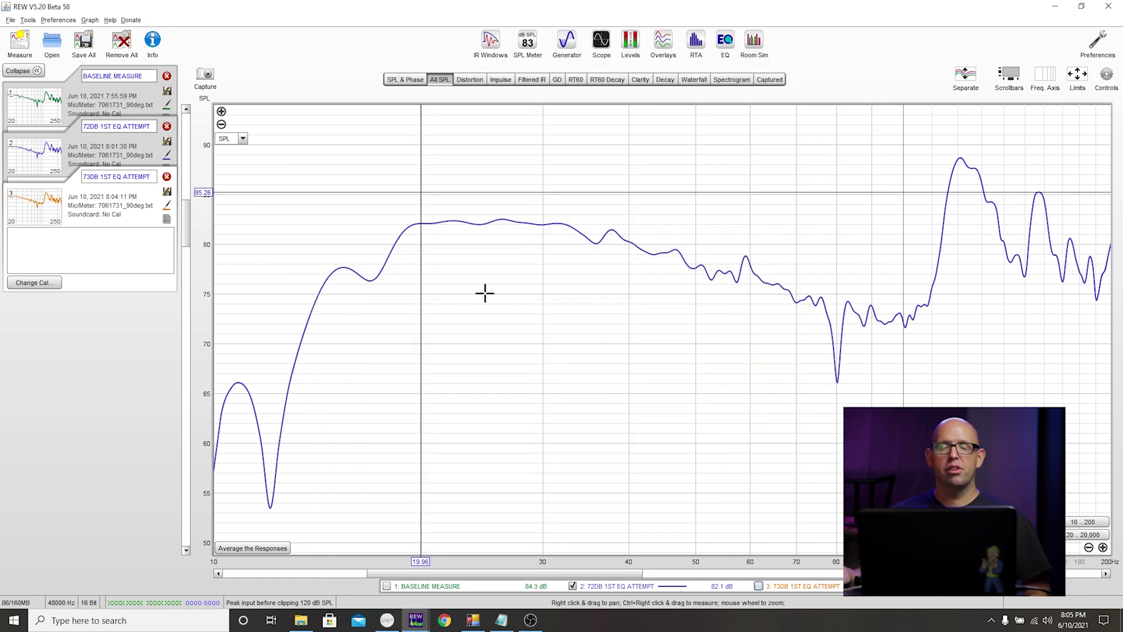
pyautogui.click(19, 47)
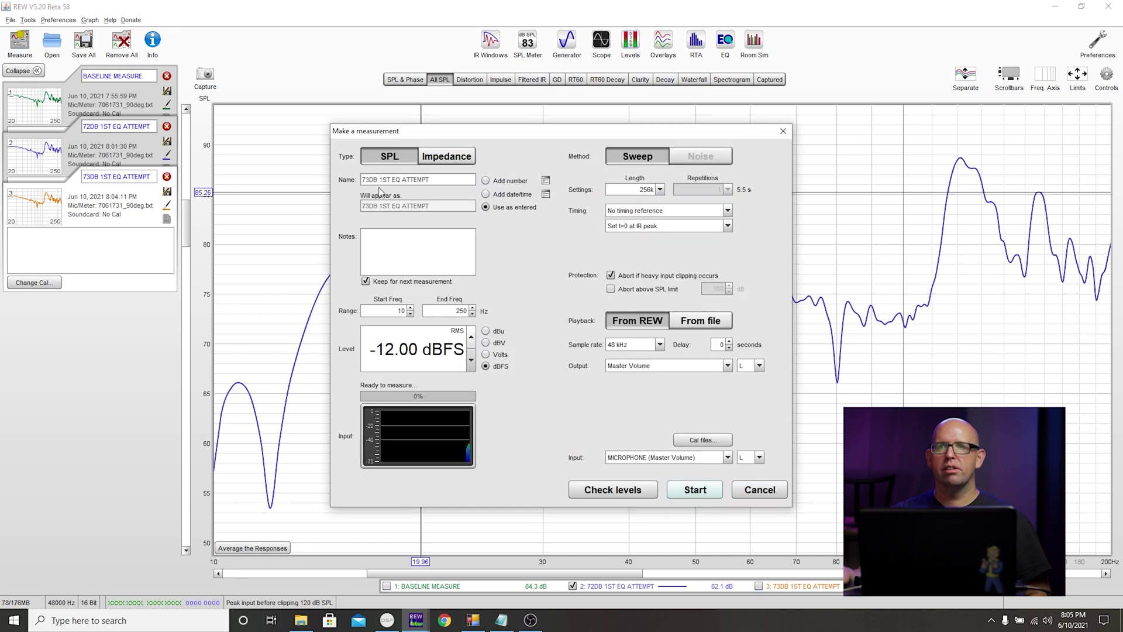
pyautogui.write('+')
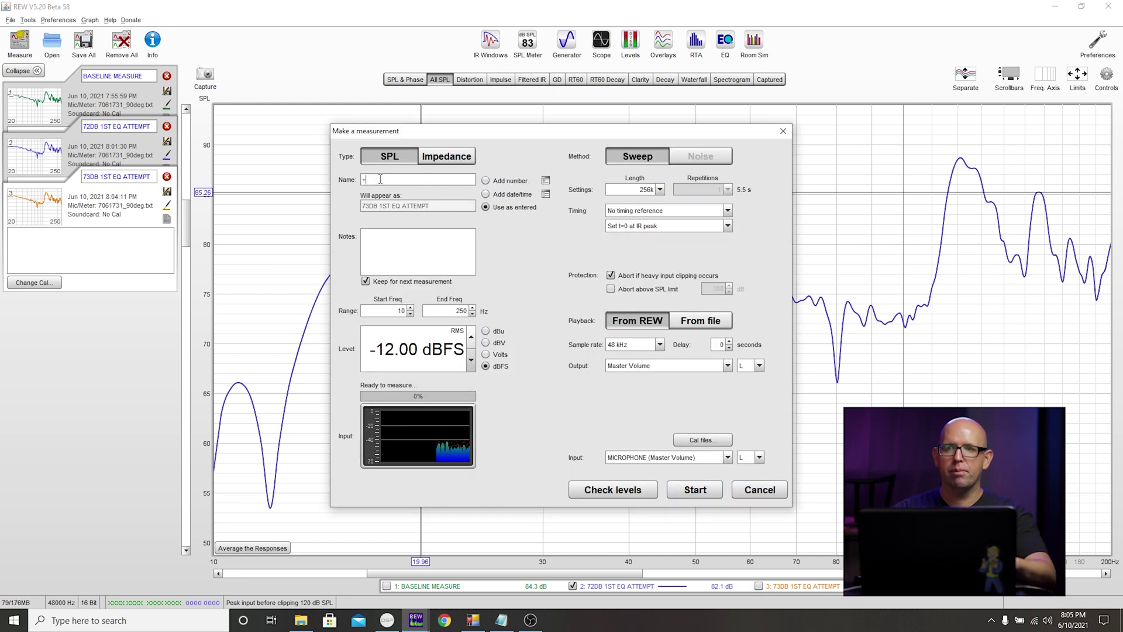
pyautogui.press('Return')
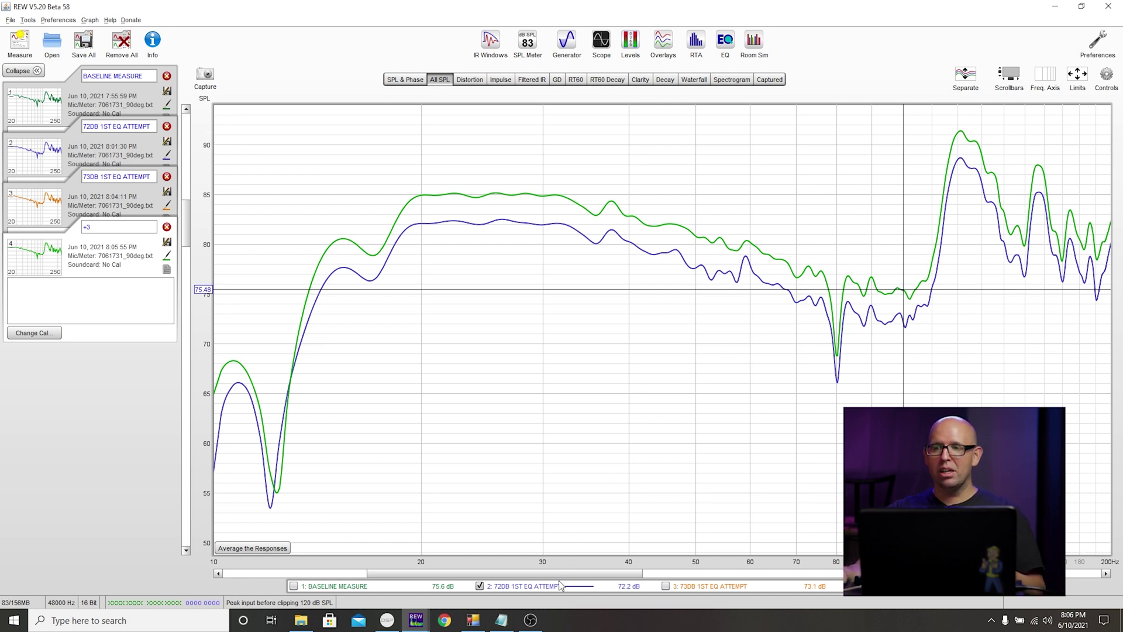
pyautogui.moveTo(556, 588)
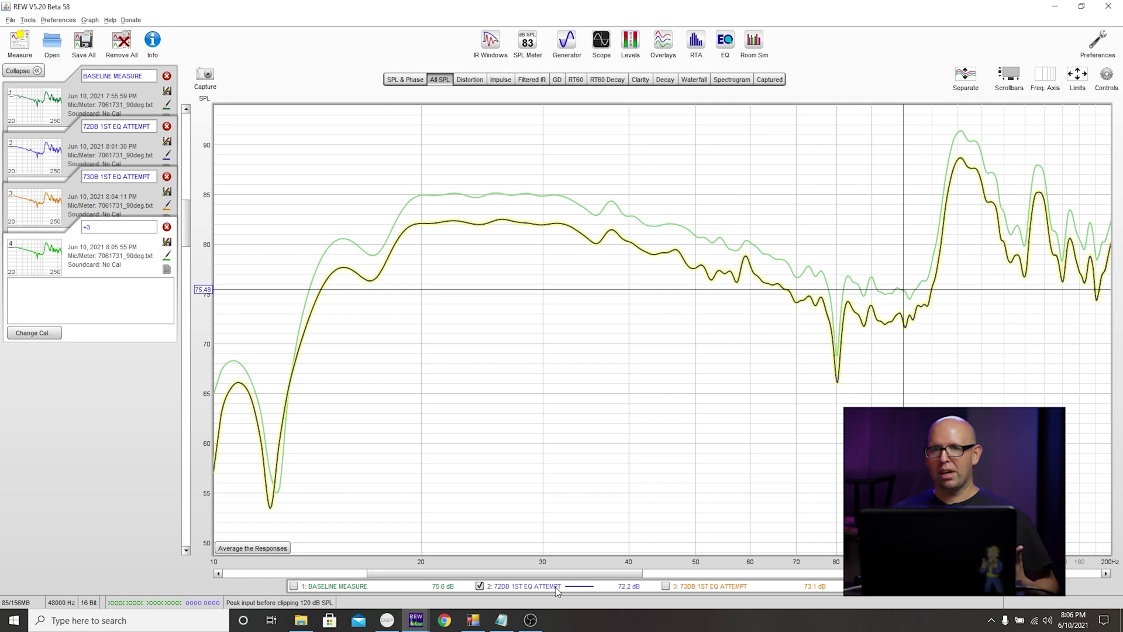